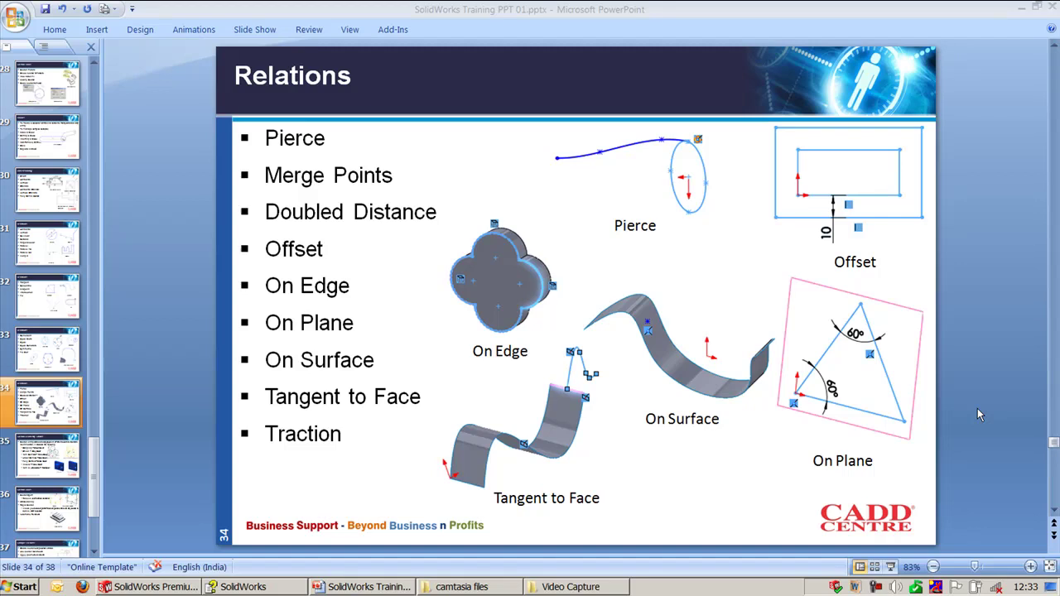
# Switch from the PowerPoint Relations slide to SolidWorks, showing Part9's Sketch1
pyautogui.hotkey('alt', 'Tab')
pyautogui.hotkey('alt', 'Tab')
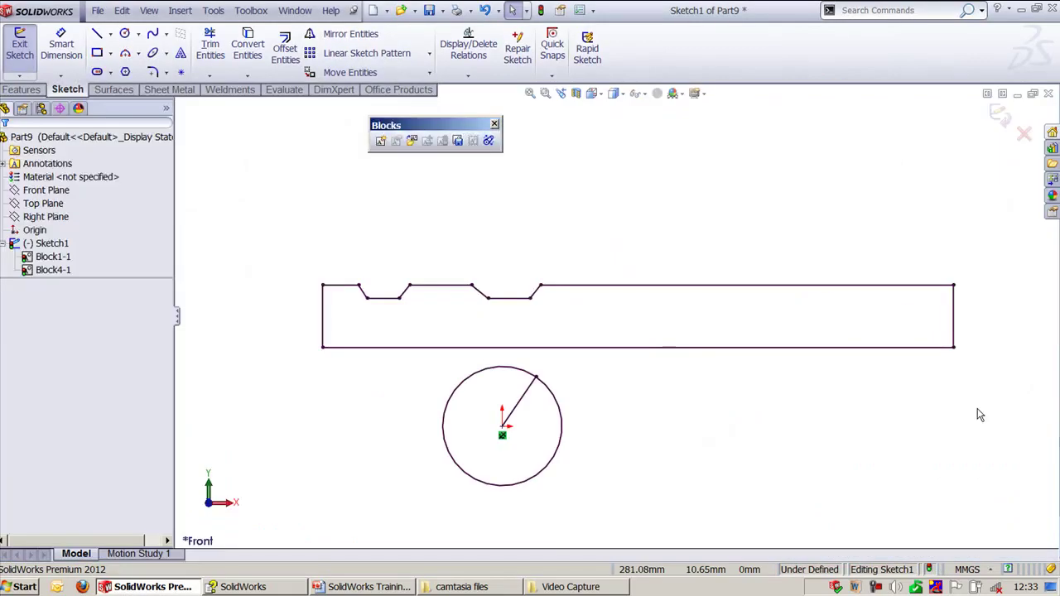
# Bring Sketch2 of Part4 to the front and close the Blocks toolbar
pyautogui.click(292, 16)
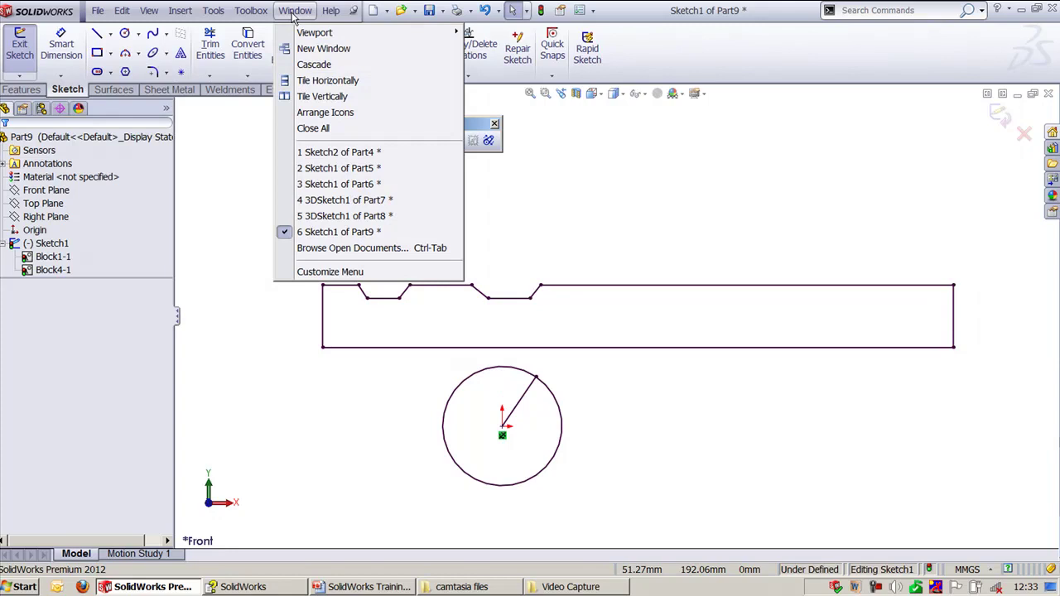
pyautogui.click(339, 151)
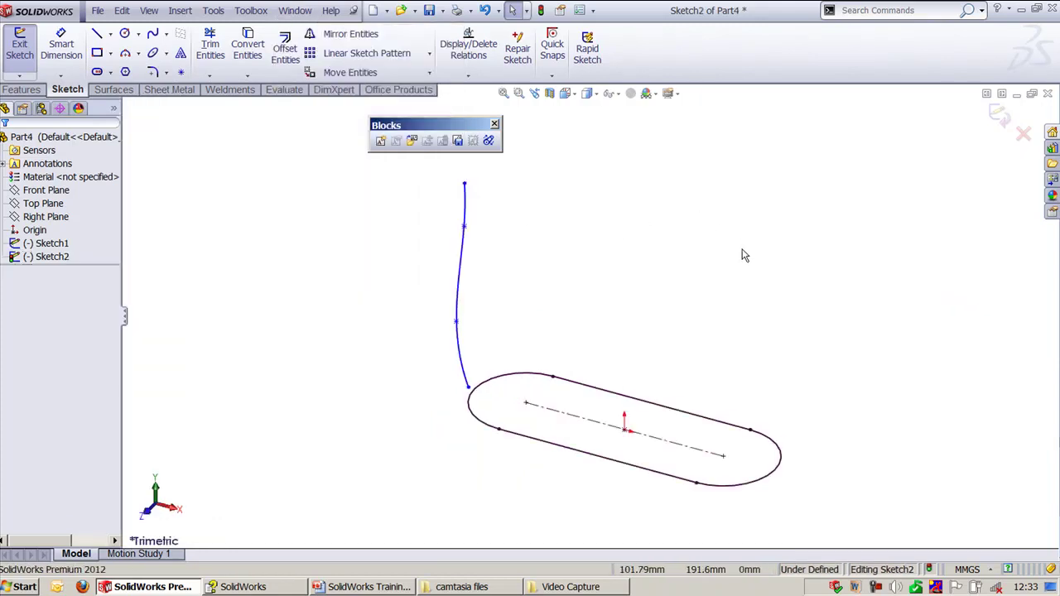
pyautogui.click(494, 124)
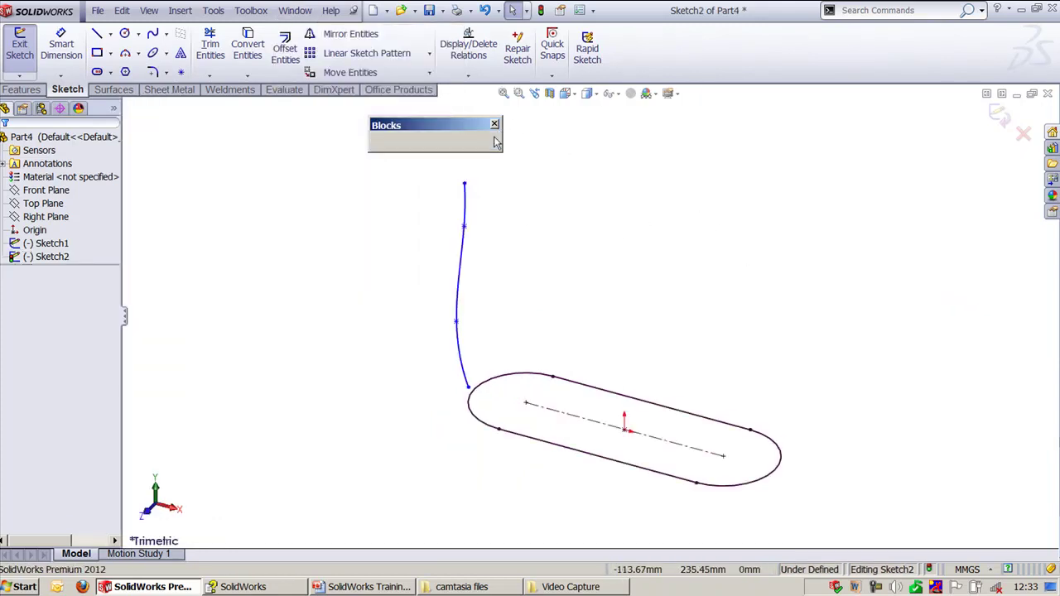
# Pierce the spline's lower endpoint onto the slot's rounded end and check the relation
pyautogui.click(506, 382)
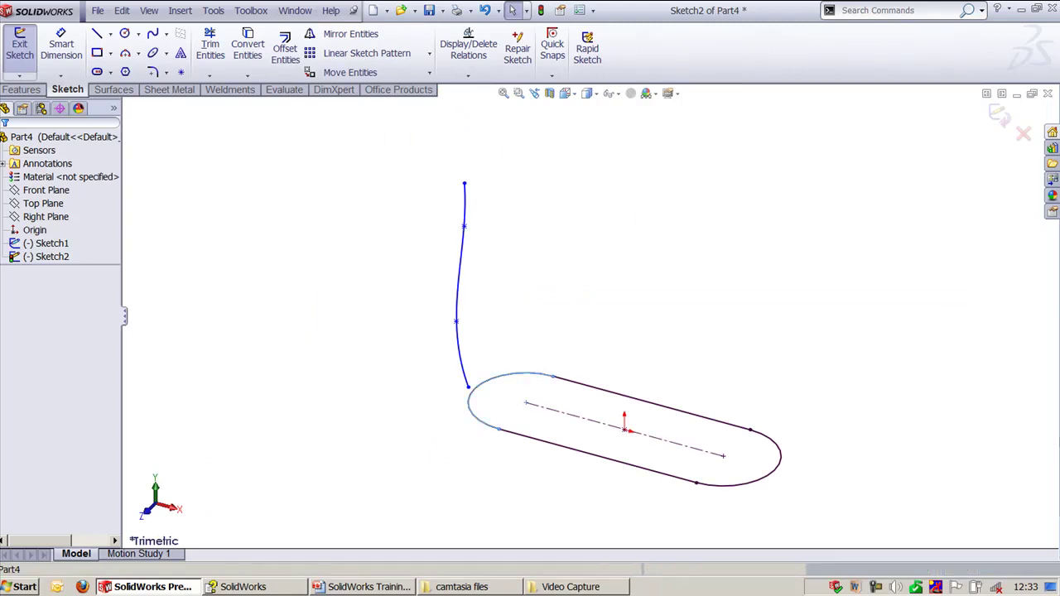
pyautogui.click(499, 304)
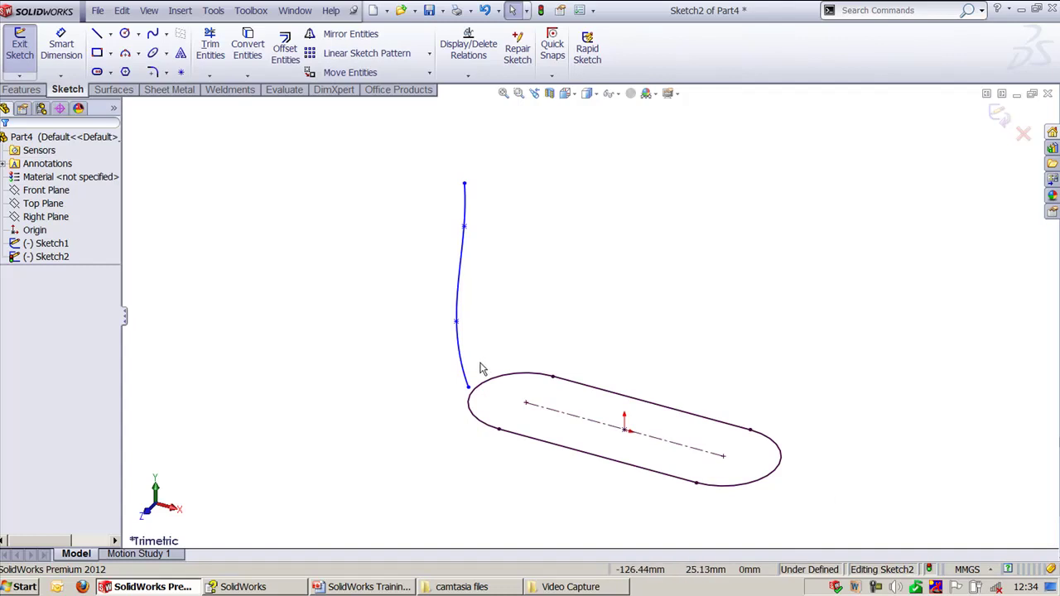
pyautogui.click(468, 387)
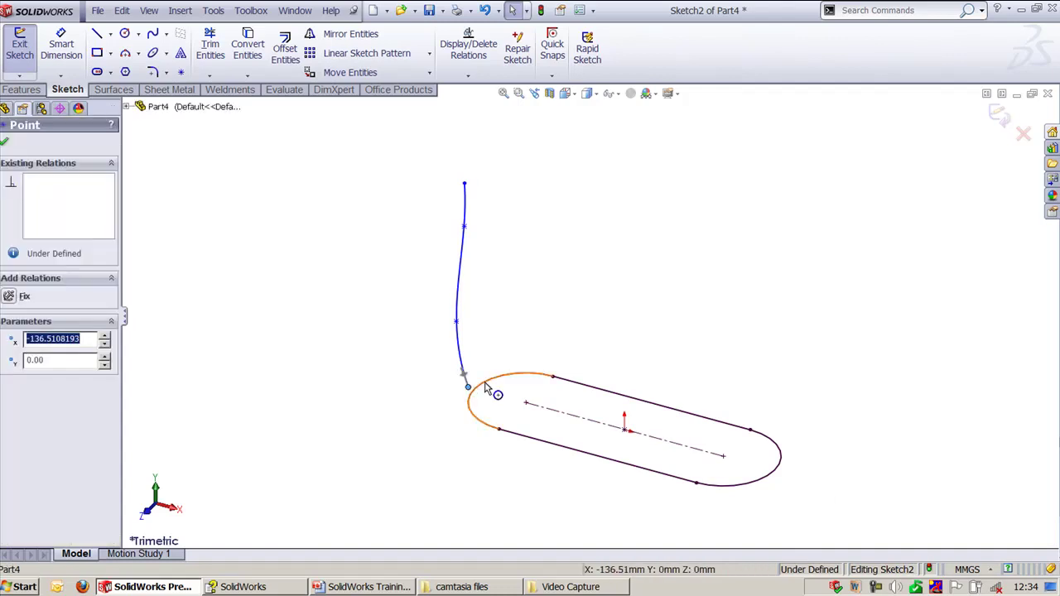
pyautogui.keyDown('ctrl'); pyautogui.click(486, 388); pyautogui.keyUp('ctrl')
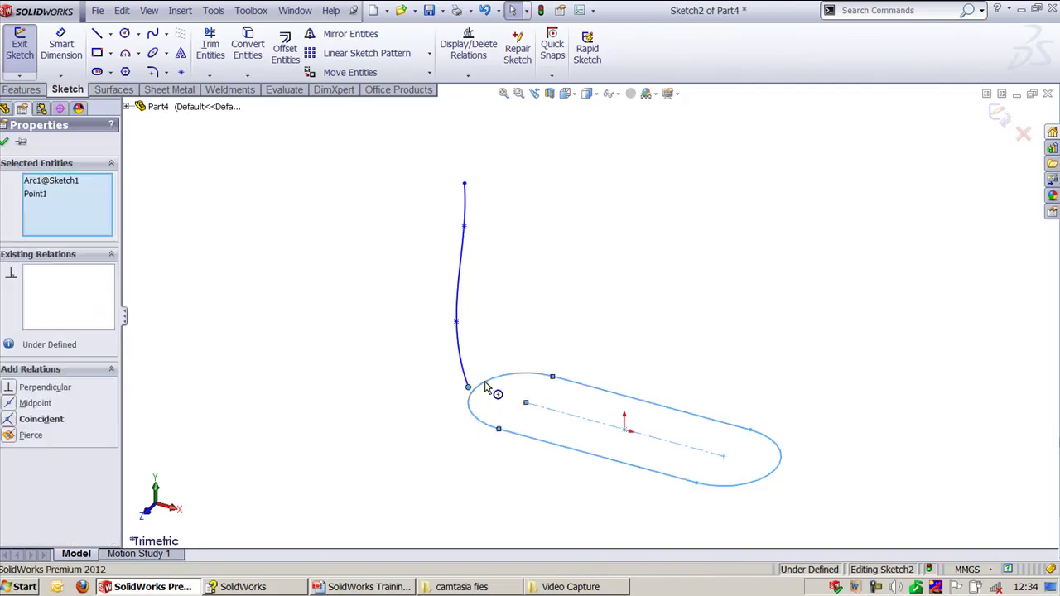
pyautogui.click(10, 436)
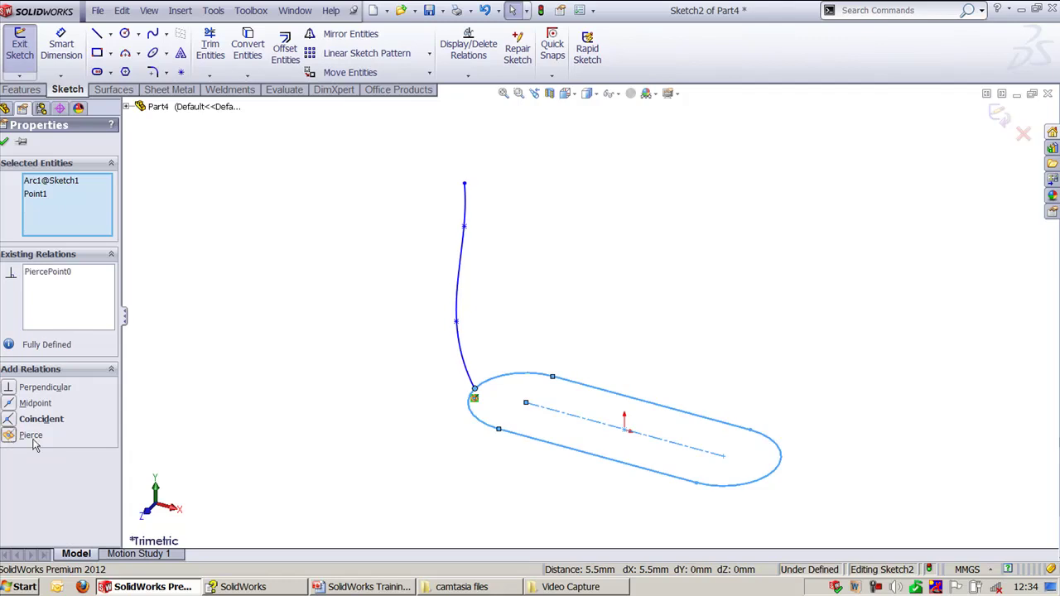
pyautogui.click(5, 142)
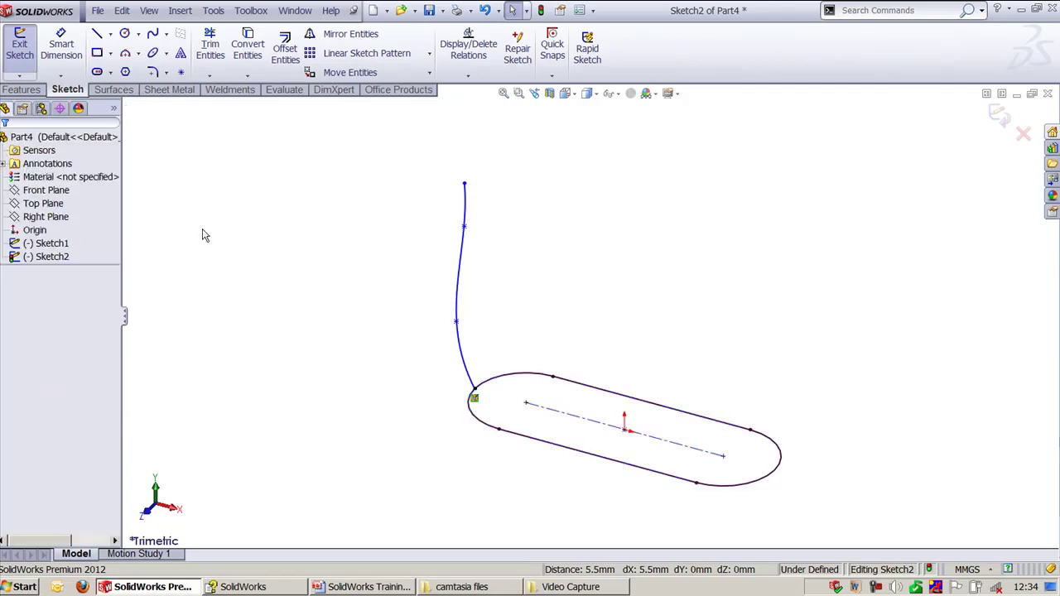
pyautogui.click(468, 378)
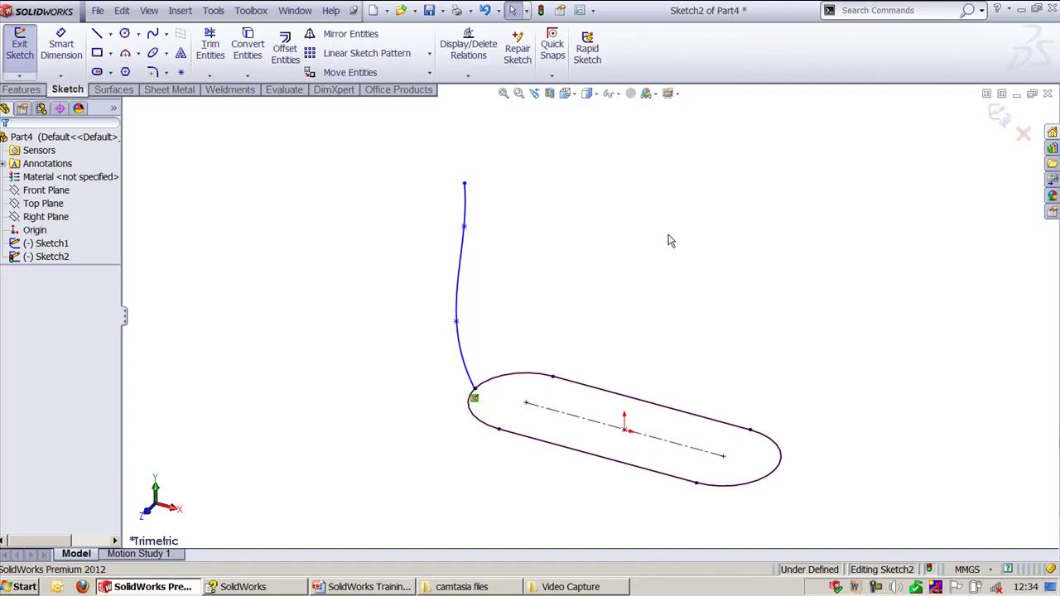
# Switch to Part5's sketch, merge the slanted line's lower end onto the origin, then undo
pyautogui.click(296, 11)
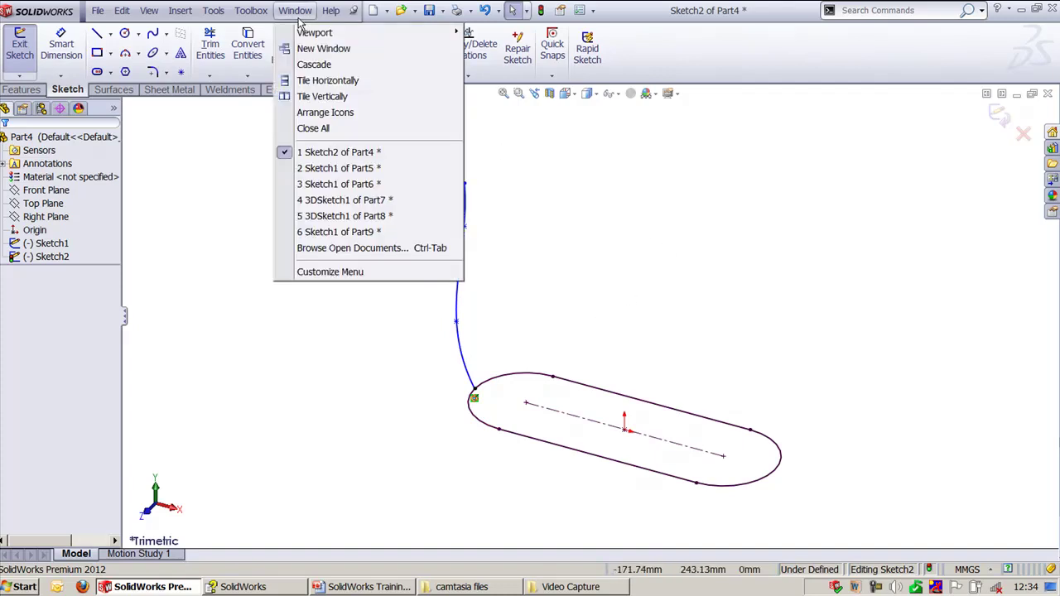
pyautogui.click(338, 168)
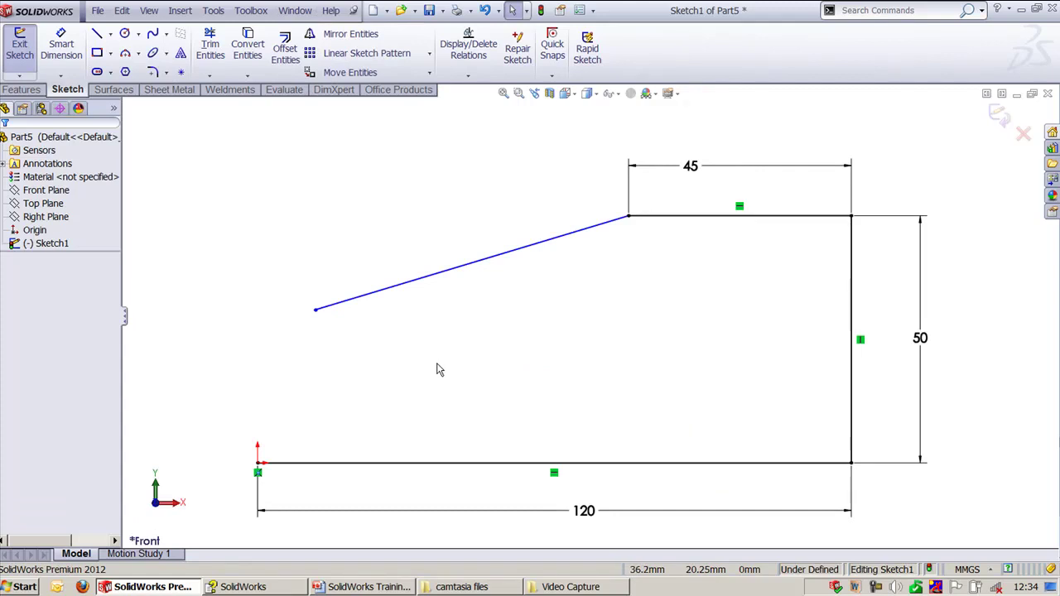
pyautogui.click(316, 310)
pyautogui.click(258, 462)
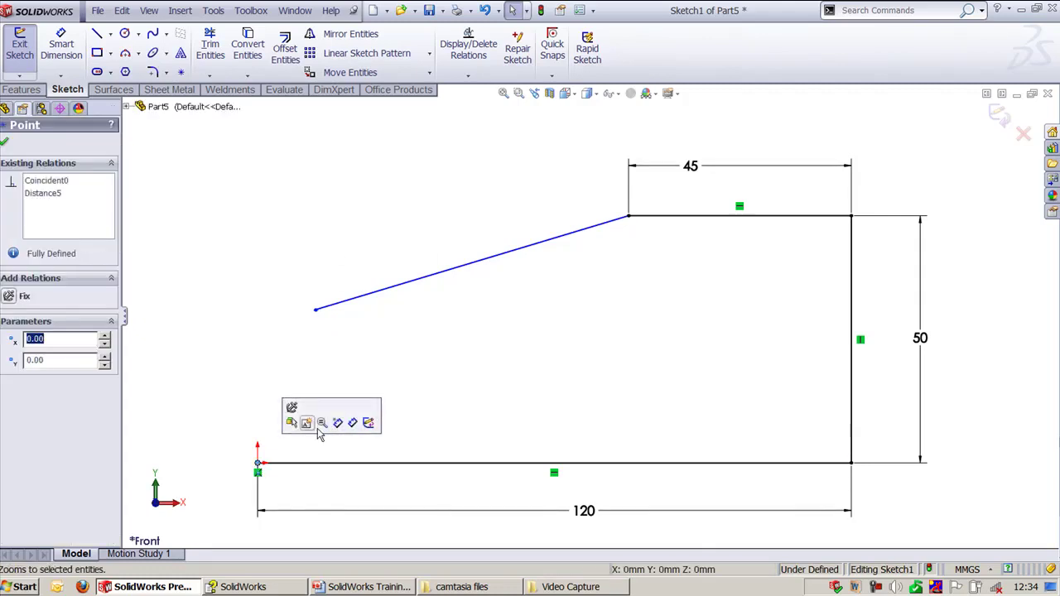
pyautogui.click(487, 406)
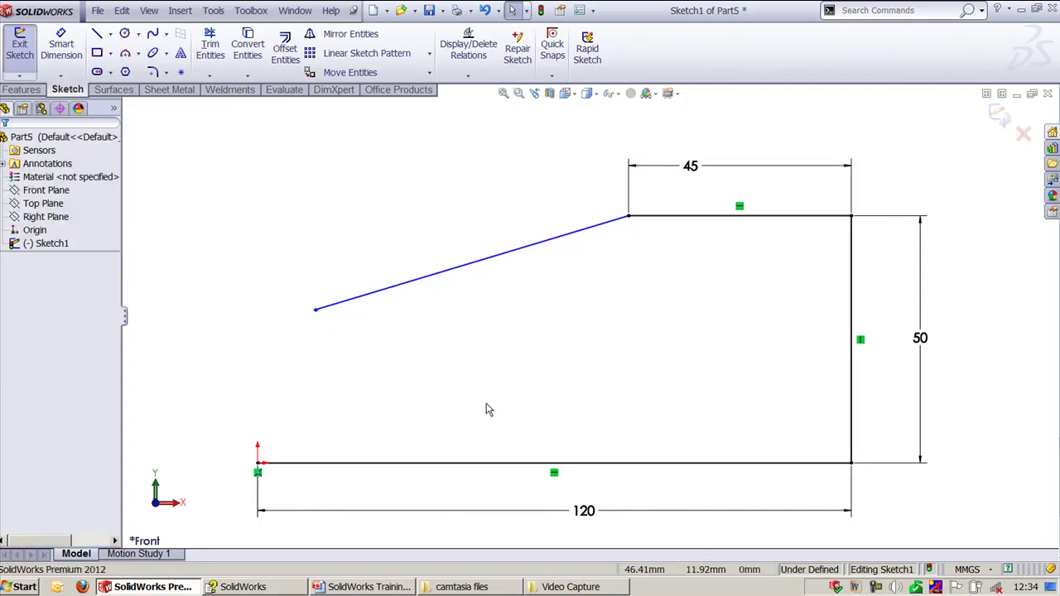
pyautogui.click(316, 311)
pyautogui.keyDown('ctrl'); pyautogui.click(257, 463); pyautogui.keyUp('ctrl')
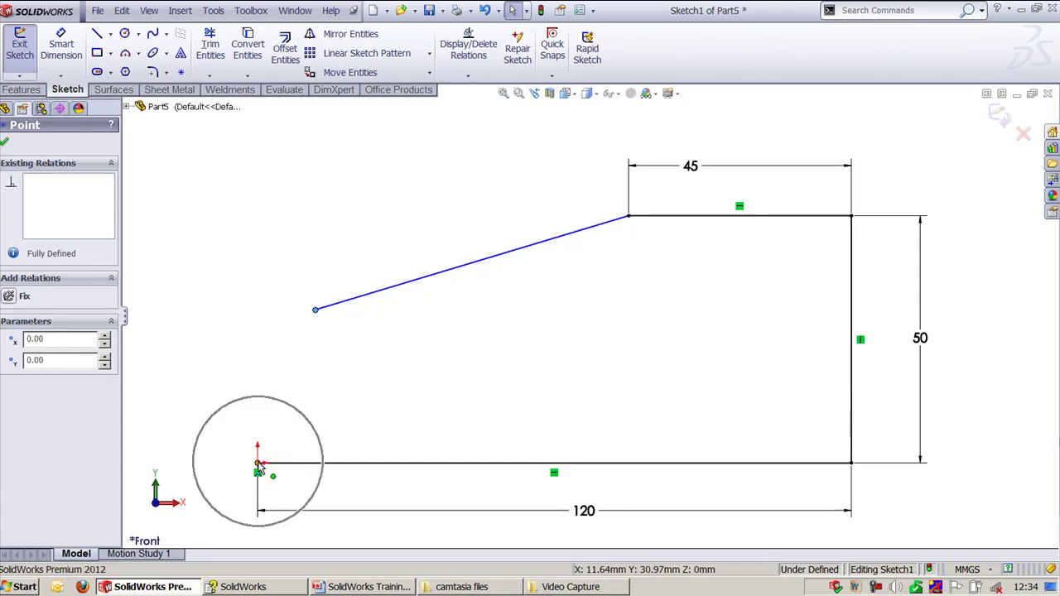
pyautogui.click(340, 419)
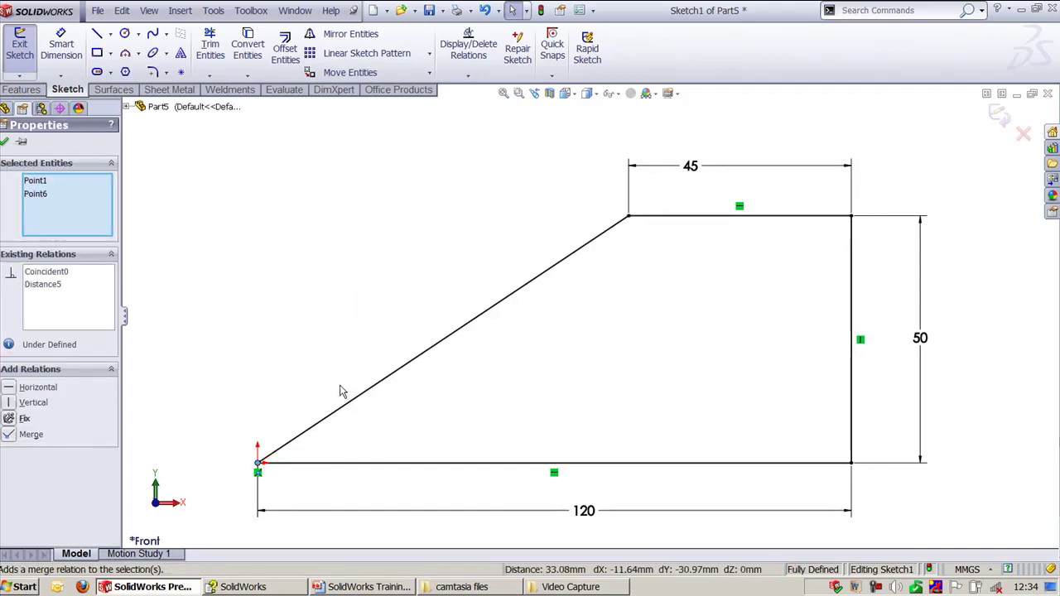
pyautogui.click(311, 250)
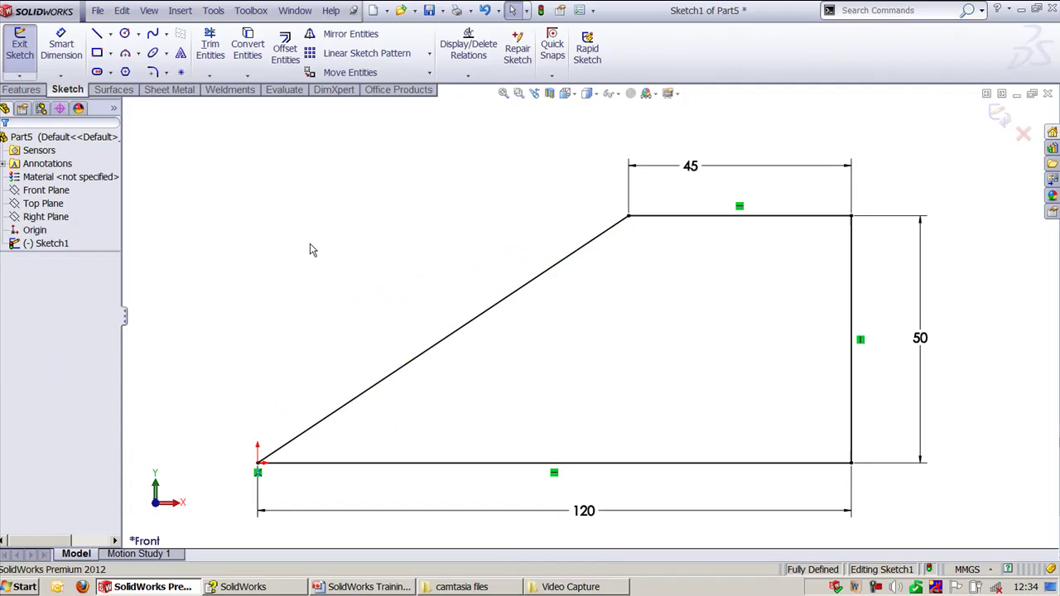
pyautogui.hotkey('ctrl', 'z')
# Drag the slanted line's free end onto the origin, undo it, and recentre the view
pyautogui.click(317, 245)
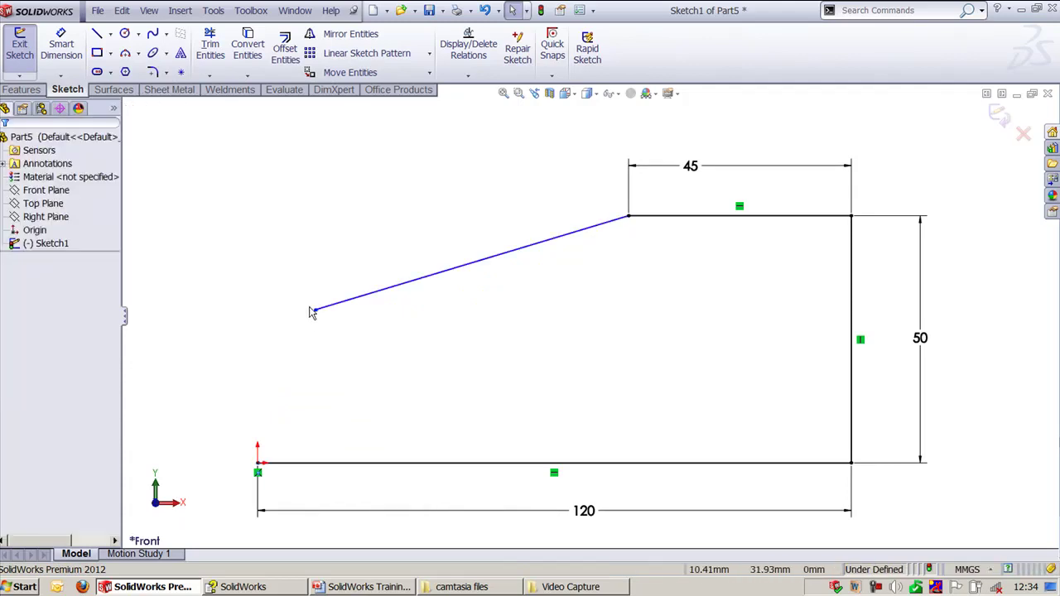
pyautogui.moveTo(315, 309); pyautogui.dragTo(260, 466)
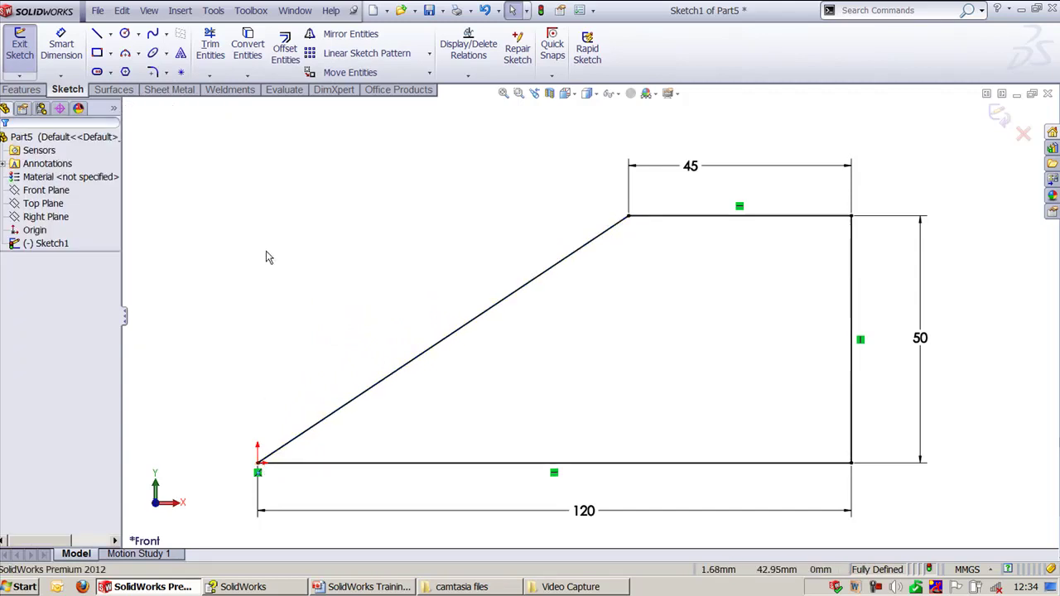
pyautogui.hotkey('ctrl', 'z')
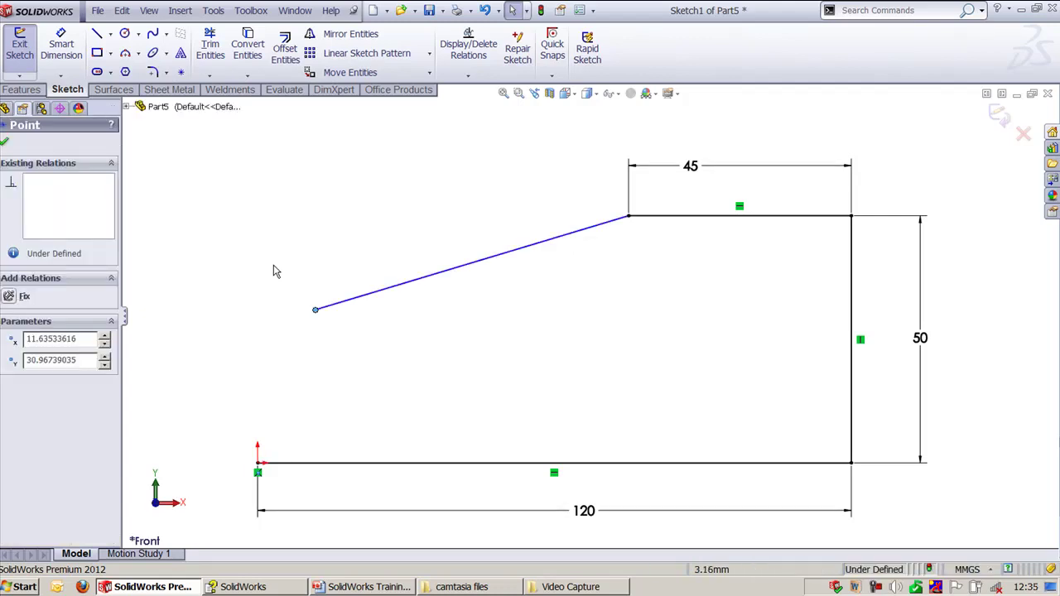
pyautogui.scroll(2, 414, 340)
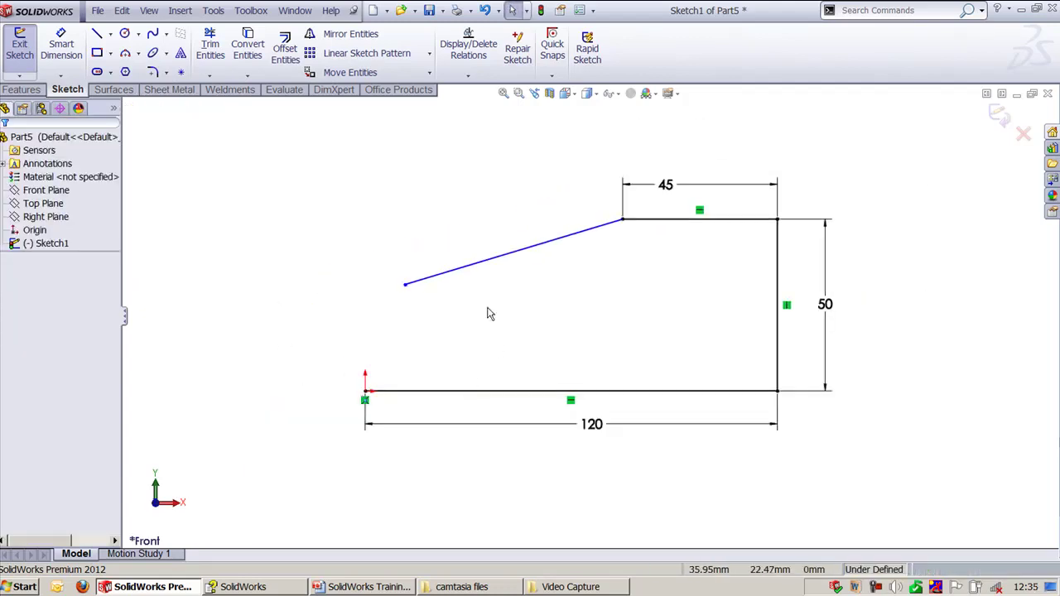
pyautogui.keyDown('ctrl'); pyautogui.moveTo(489, 309); pyautogui.dragTo(447, 318, button='middle'); pyautogui.keyUp('ctrl')
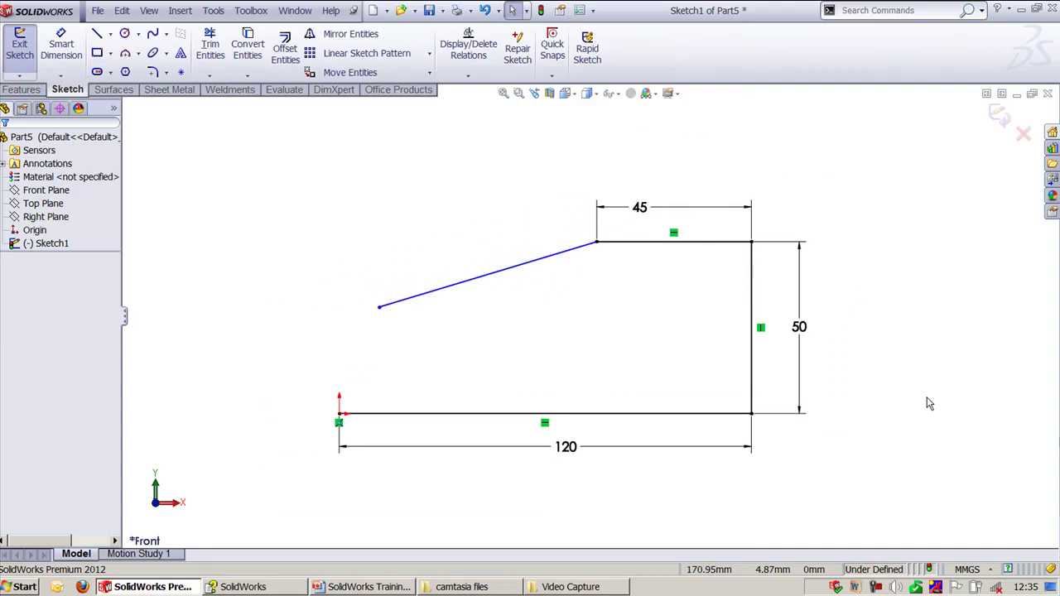
# In Part6, add a 78.048 doubled dimension from the left vertical edge across the centerline
pyautogui.click(295, 10)
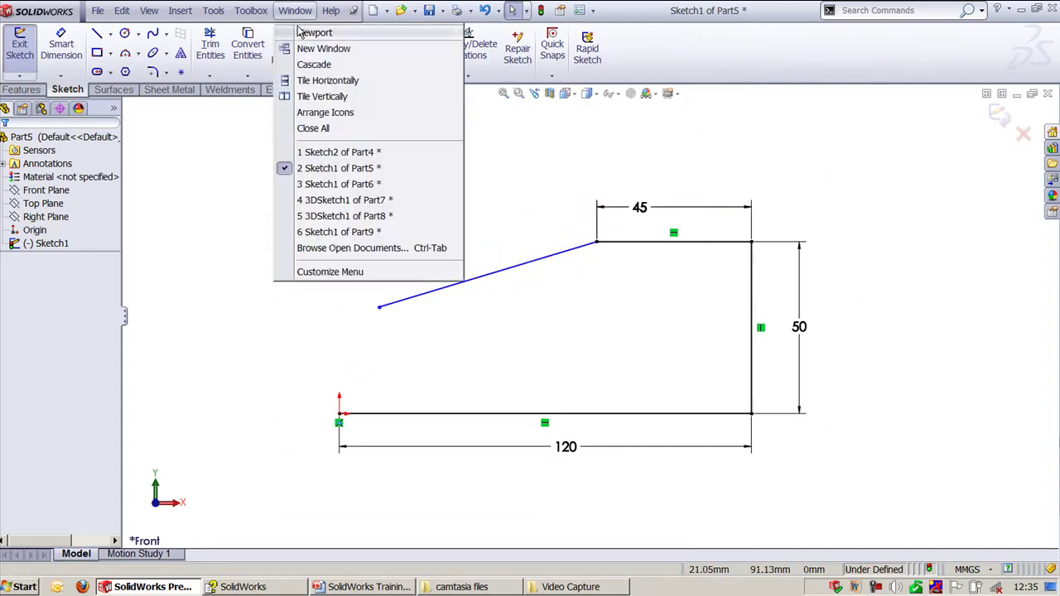
pyautogui.click(337, 184)
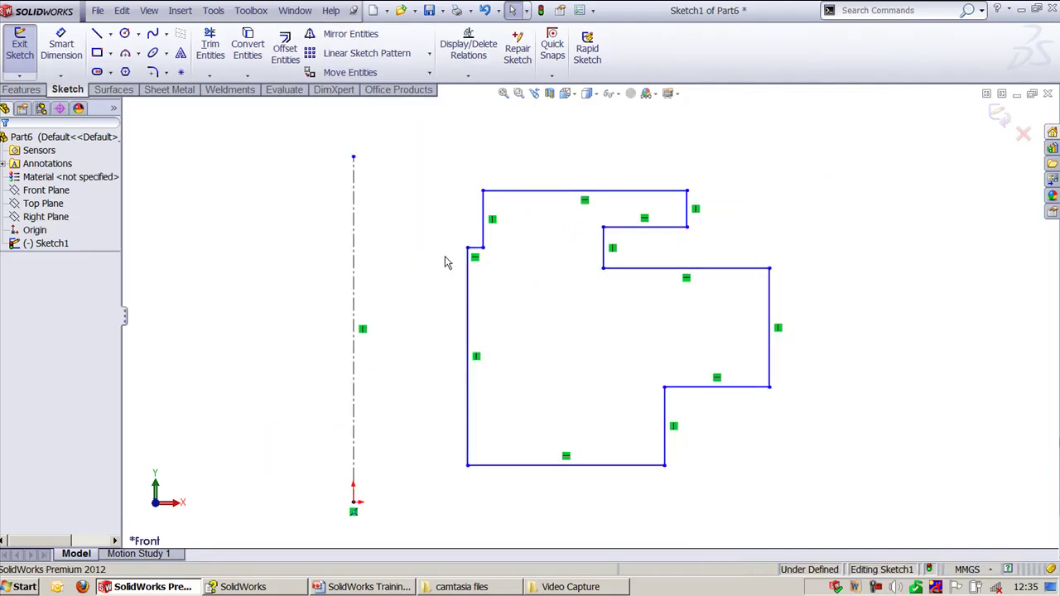
pyautogui.keyDown('ctrl'); pyautogui.moveTo(456, 215); pyautogui.dragTo(508, 217, button='middle'); pyautogui.keyUp('ctrl')
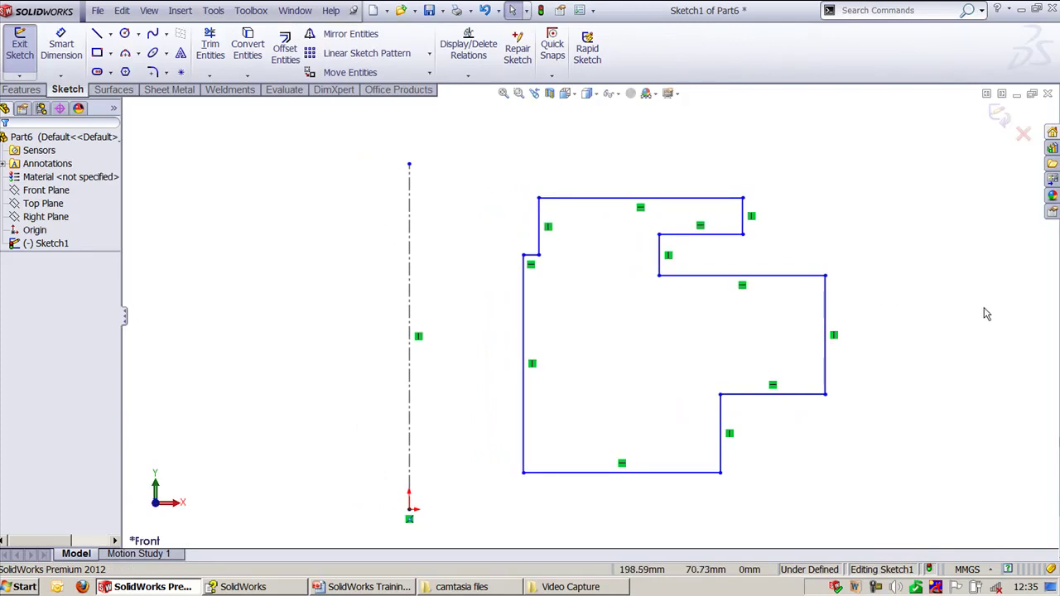
pyautogui.moveTo(873, 401)
pyautogui.keyDown('ctrl'); pyautogui.mouseDown(button='middle')
pyautogui.moveTo(886, 373)
pyautogui.moveTo(904, 382)
pyautogui.mouseUp(button='middle'); pyautogui.keyUp('ctrl')
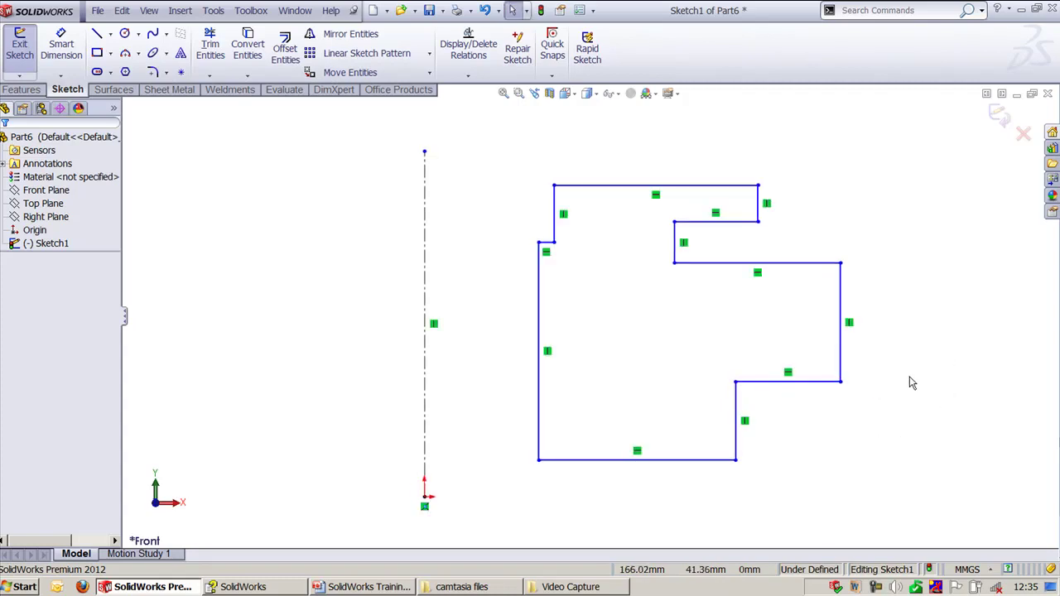
pyautogui.press('d')
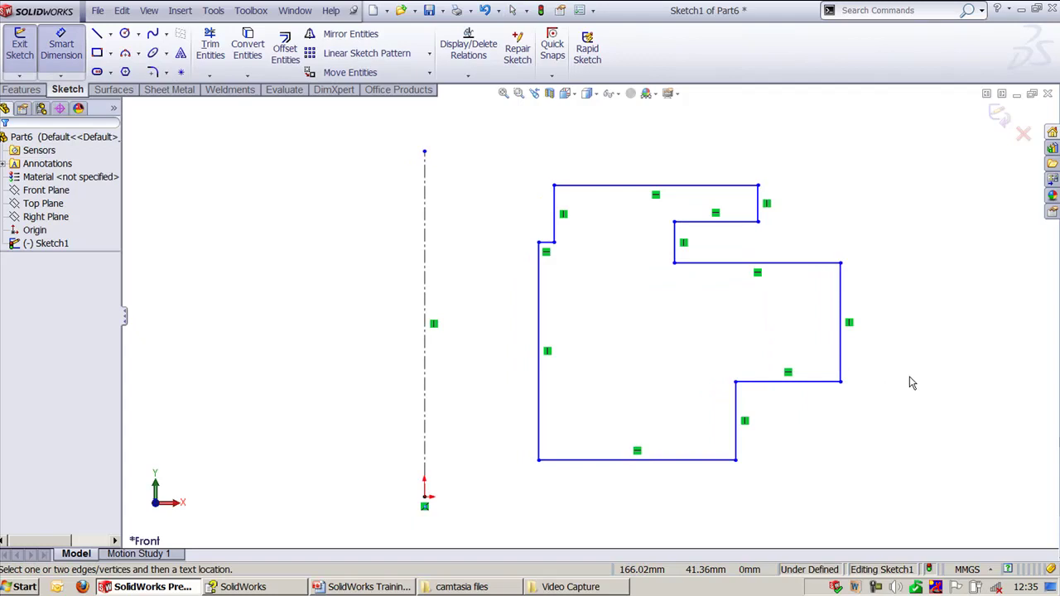
pyautogui.press('z')
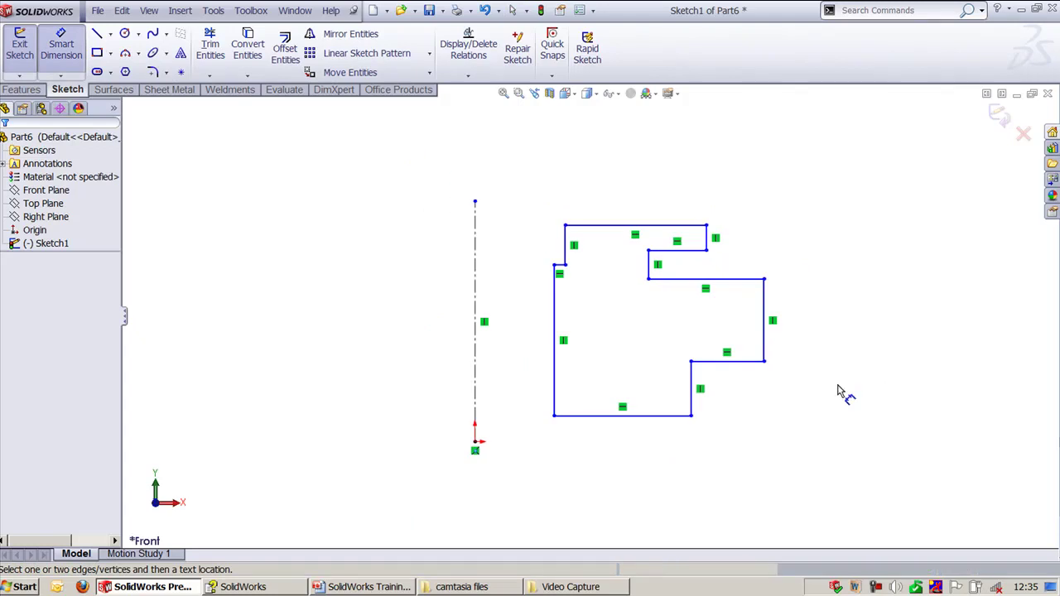
pyautogui.click(548, 397)
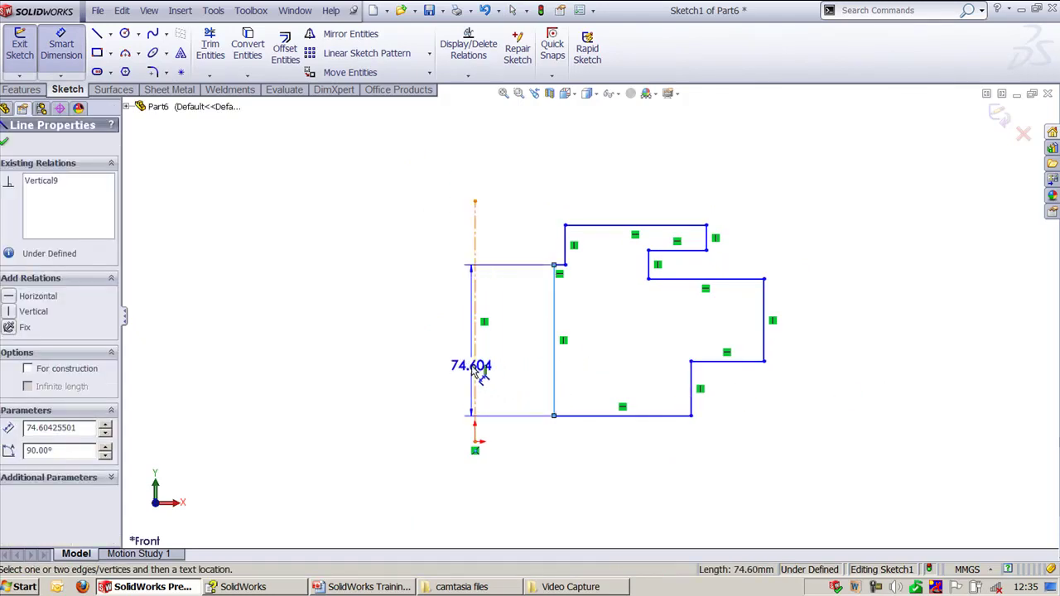
pyautogui.click(475, 388)
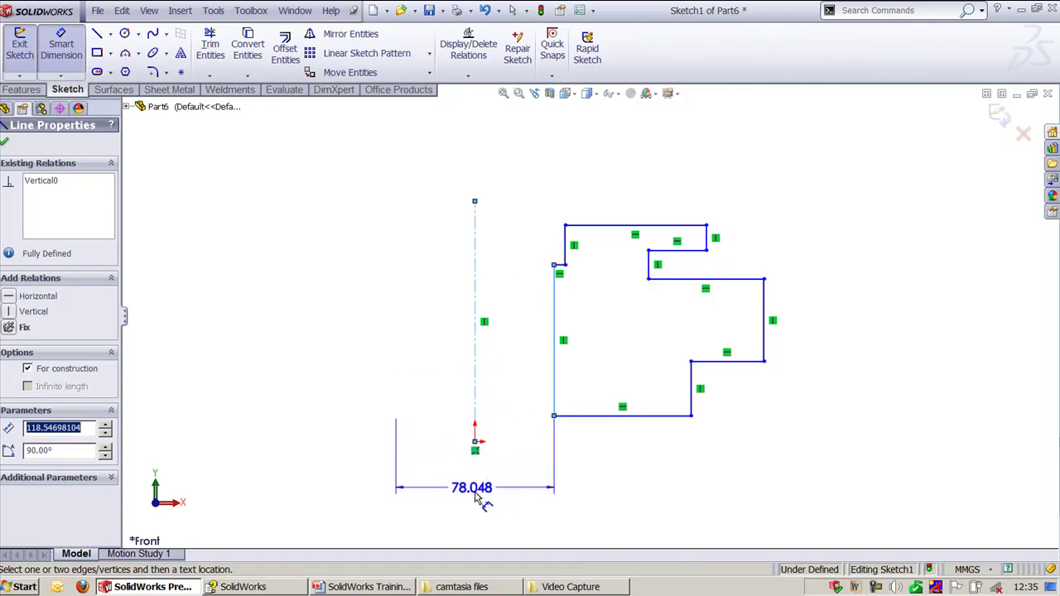
pyautogui.click(465, 497)
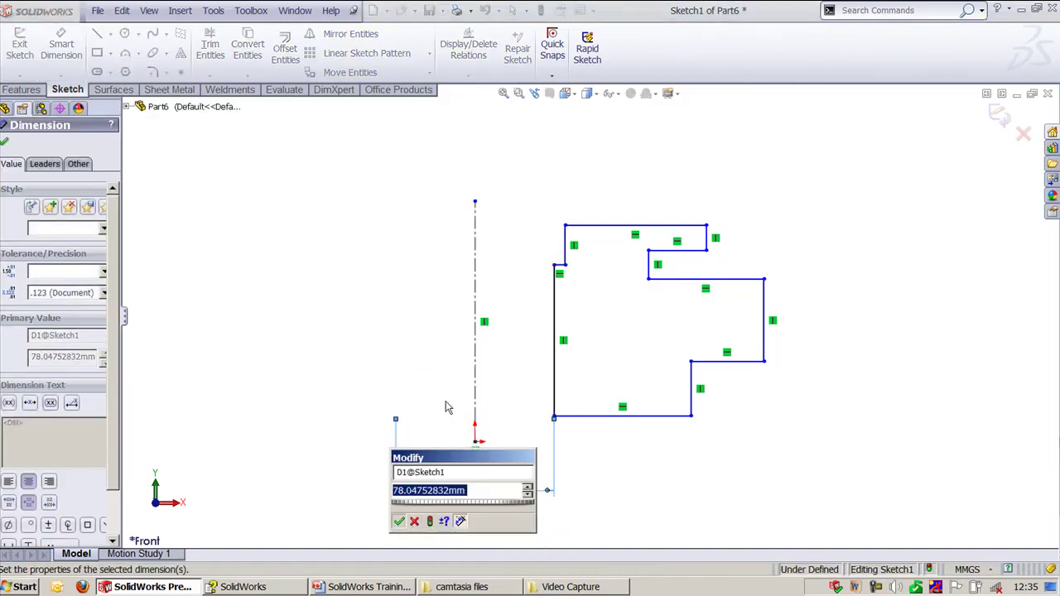
pyautogui.click(399, 522)
# Add an 88.708 doubled dimension from the centerline to the short vertical edge, then return to the slides
pyautogui.keyDown('ctrl'); pyautogui.moveTo(449, 362); pyautogui.dragTo(481, 307, button='middle'); pyautogui.keyUp('ctrl')
pyautogui.click(510, 267)
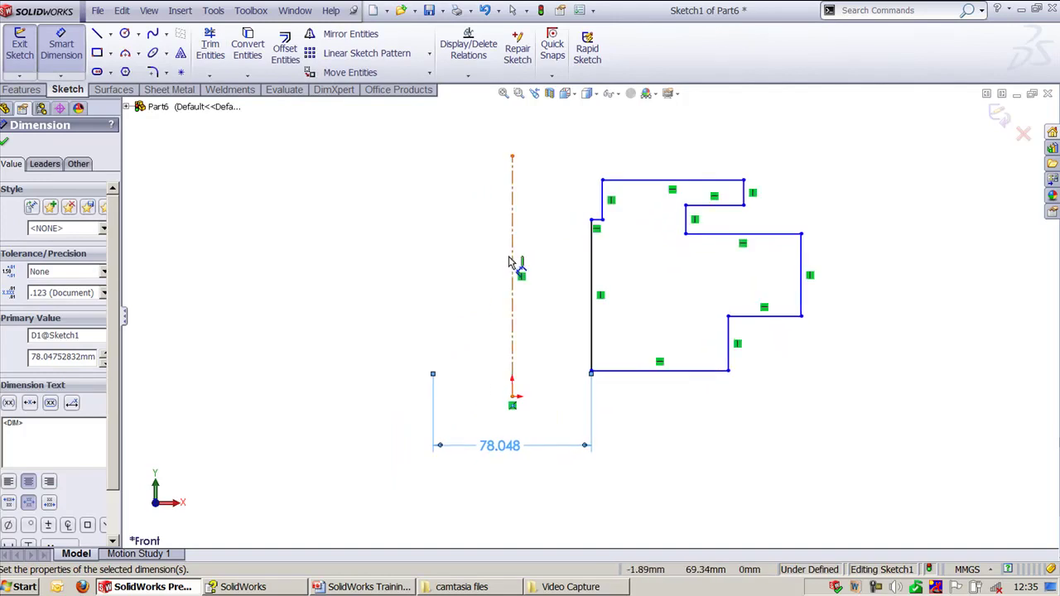
pyautogui.click(602, 201)
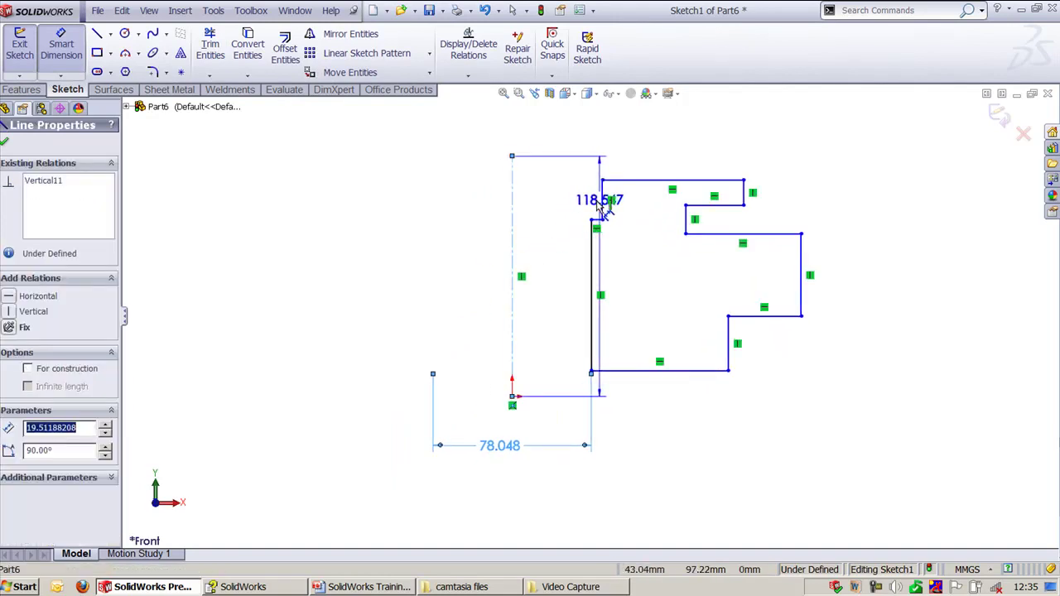
pyautogui.click(496, 488)
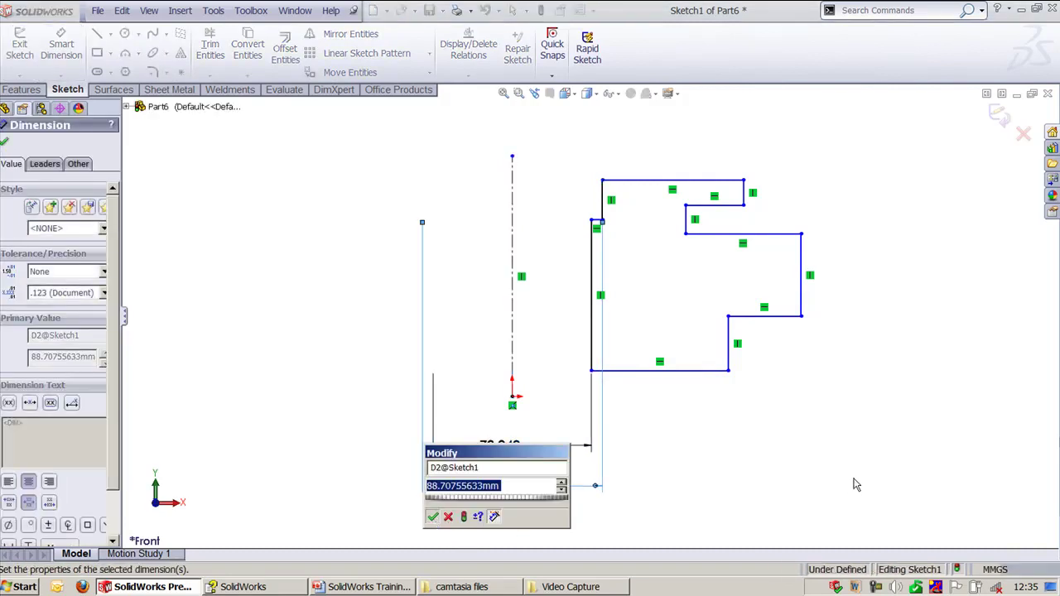
pyautogui.press('Return')
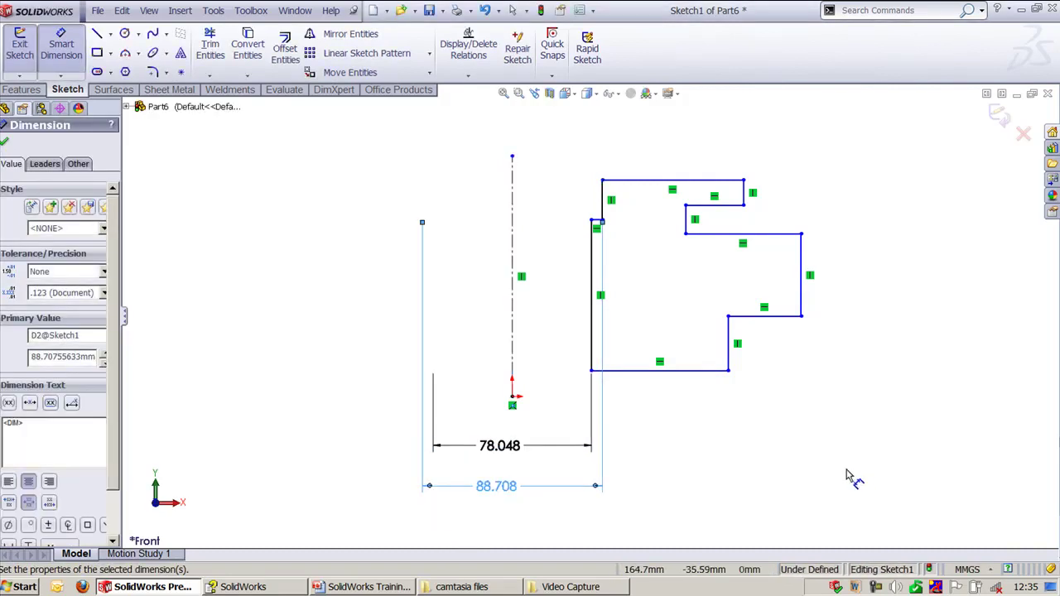
pyautogui.press('Escape')
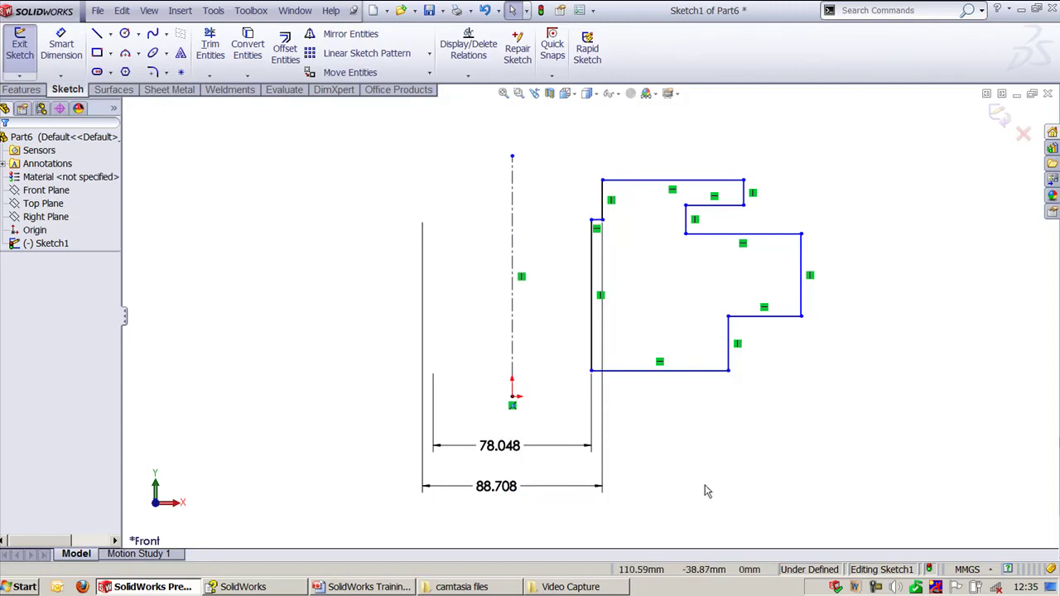
pyautogui.click(373, 586)
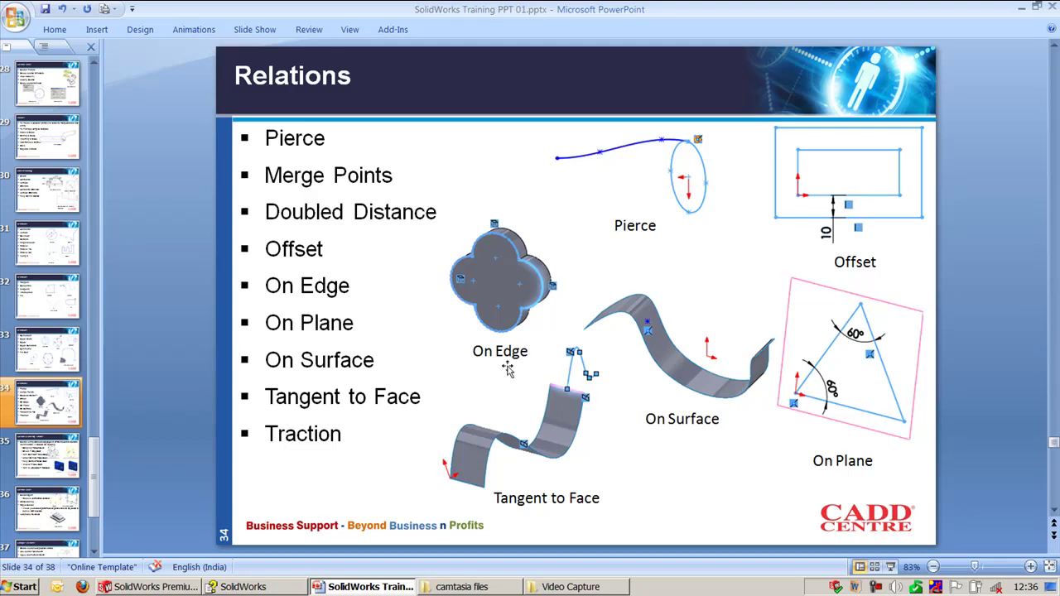
pyautogui.click(485, 284)
pyautogui.click(485, 284)
pyautogui.click(497, 232)
# Return to SolidWorks and bring up Part7's 3D sketch
pyautogui.click(175, 586)
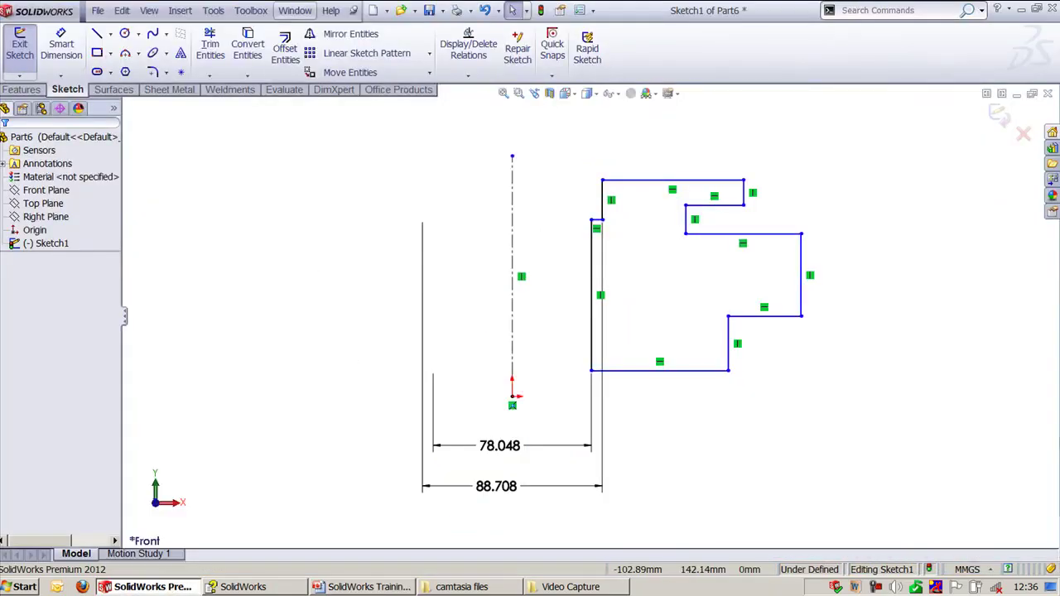
pyautogui.click(294, 10)
pyautogui.click(331, 202)
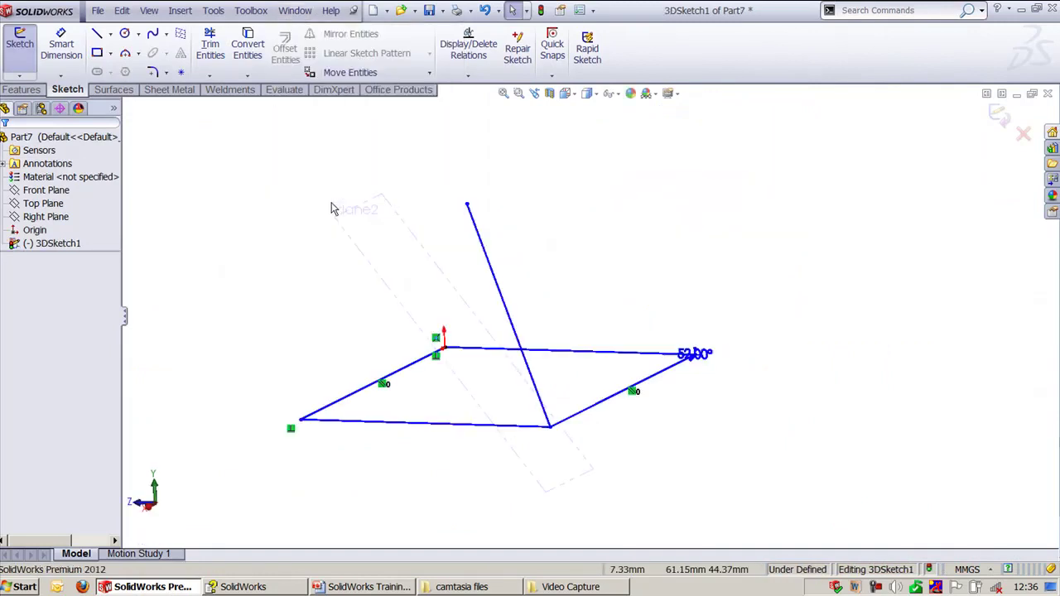
pyautogui.moveTo(322, 265)
pyautogui.mouseDown(button='middle')
pyautogui.moveTo(295, 265)
pyautogui.moveTo(371, 284)
pyautogui.moveTo(307, 284)
pyautogui.moveTo(322, 256)
pyautogui.moveTo(301, 274)
pyautogui.moveTo(331, 259)
pyautogui.mouseUp(button='middle')
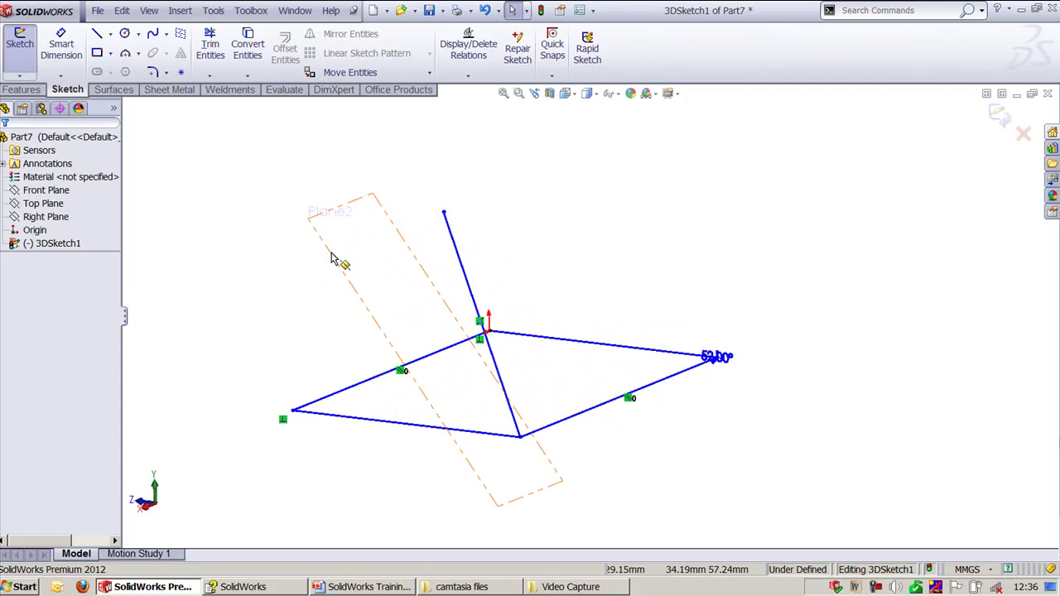
# Constrain the slanted line onto Plane2 with On Plane and exit the 3D sketch
pyautogui.click(456, 246)
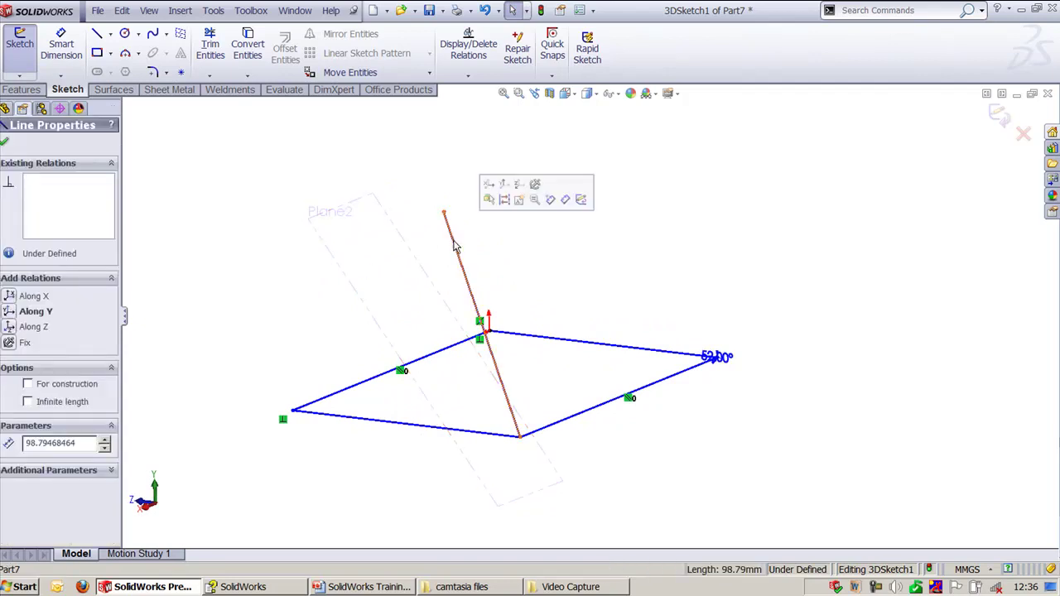
pyautogui.keyDown('ctrl'); pyautogui.click(358, 203); pyautogui.keyUp('ctrl')
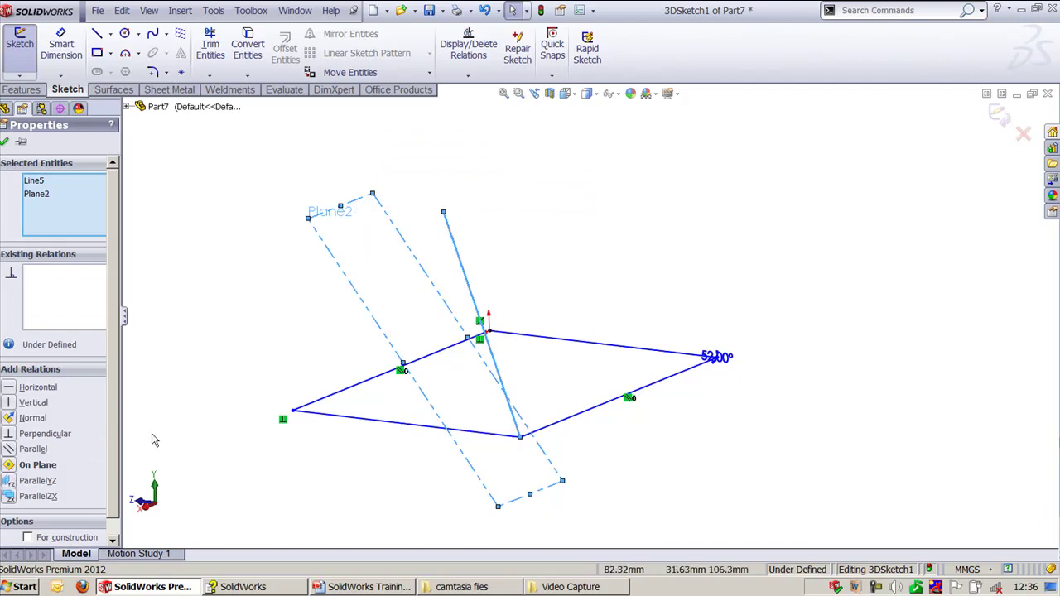
pyautogui.click(10, 468)
pyautogui.click(507, 197)
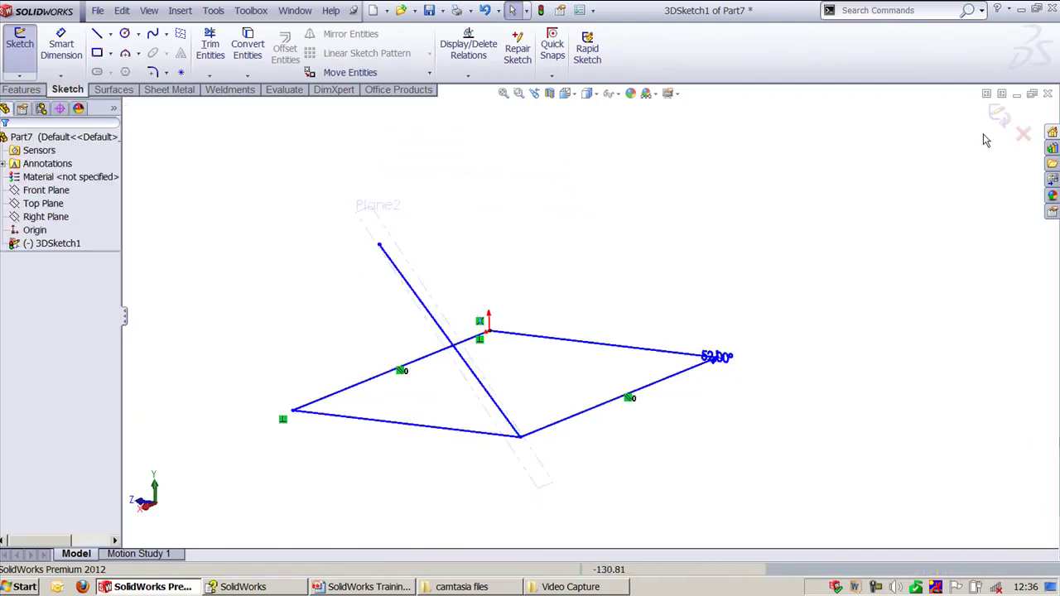
pyautogui.click(998, 118)
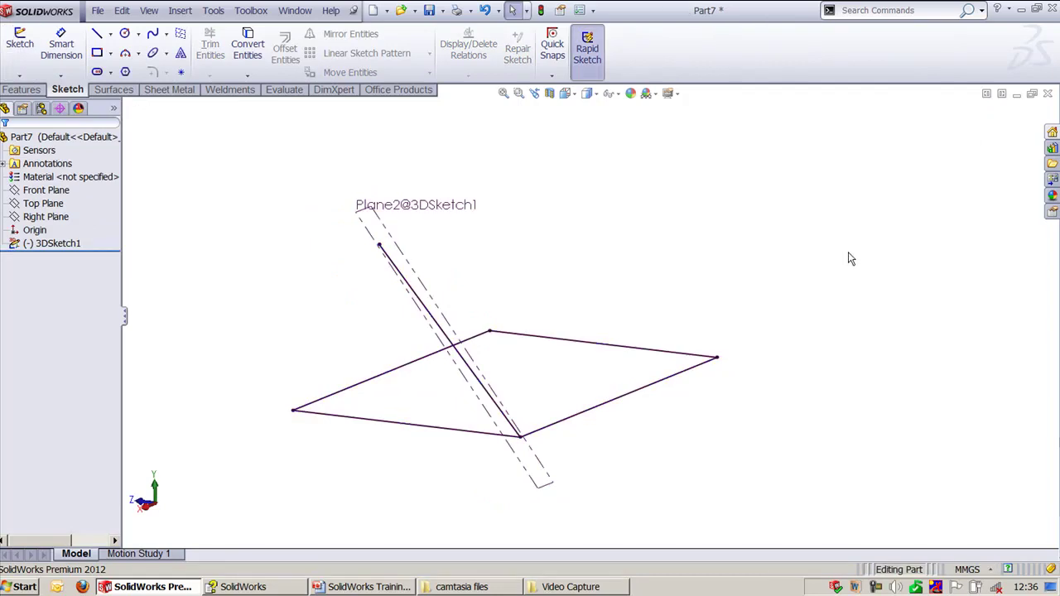
# Cycle through the open Part6, Part9 and Part7 sketches, ending on Part8's 3DSketch1
pyautogui.hotkey('ctrl', 'Tab')
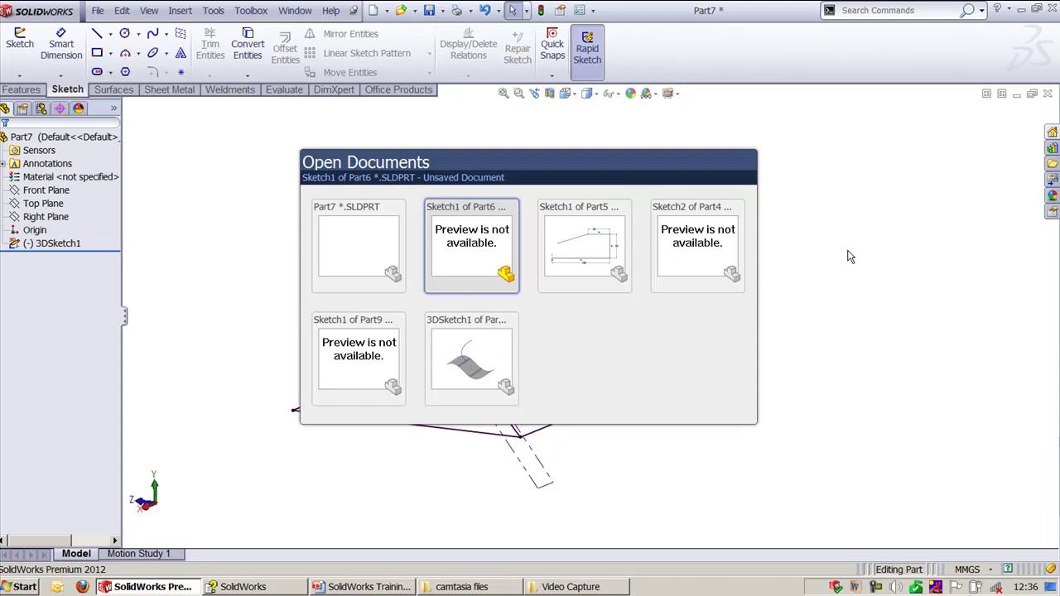
pyautogui.click(281, 12)
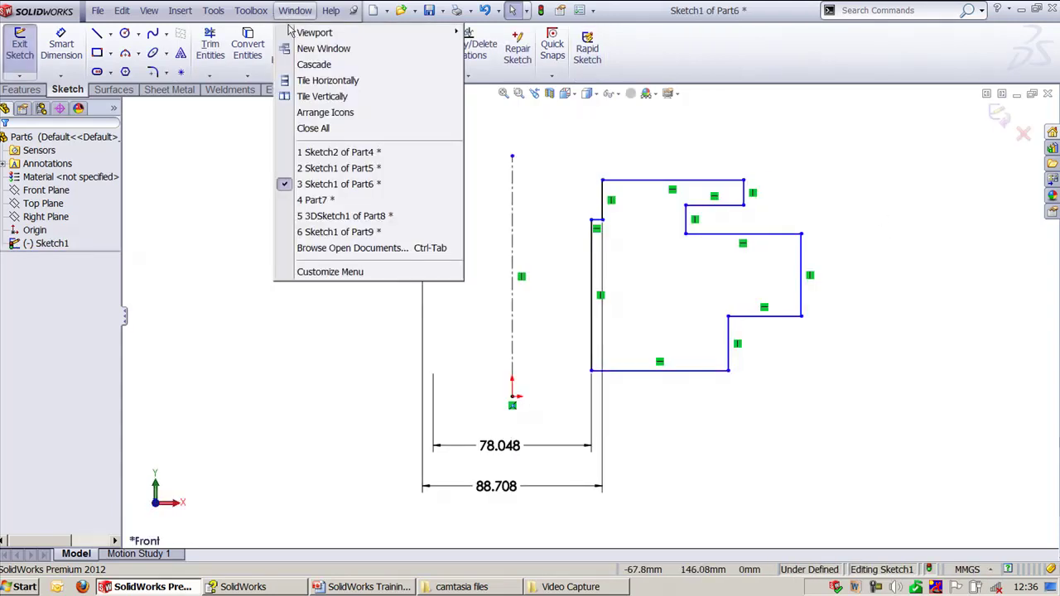
pyautogui.click(348, 234)
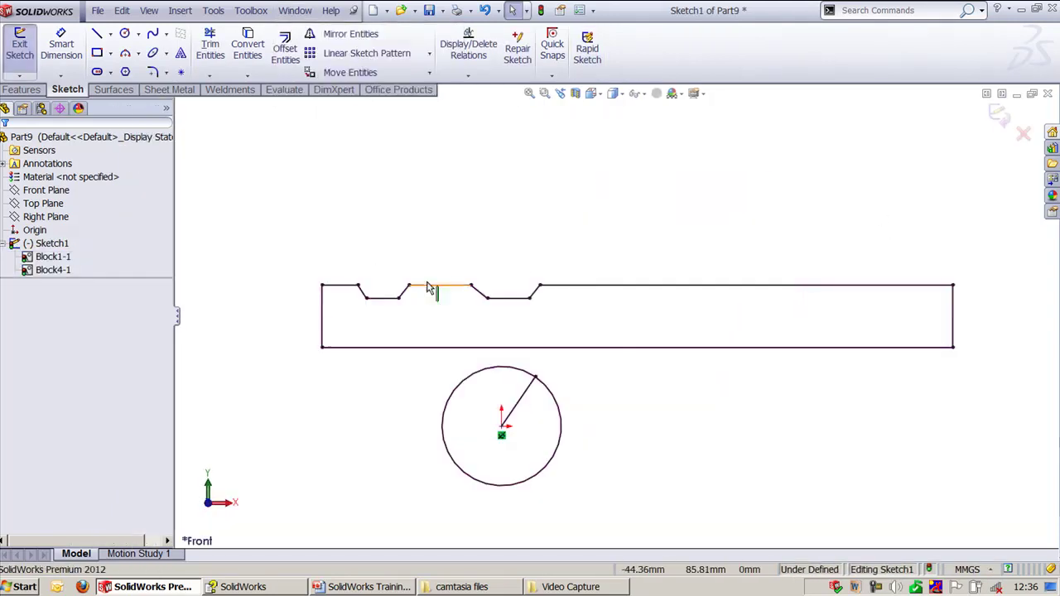
pyautogui.click(294, 10)
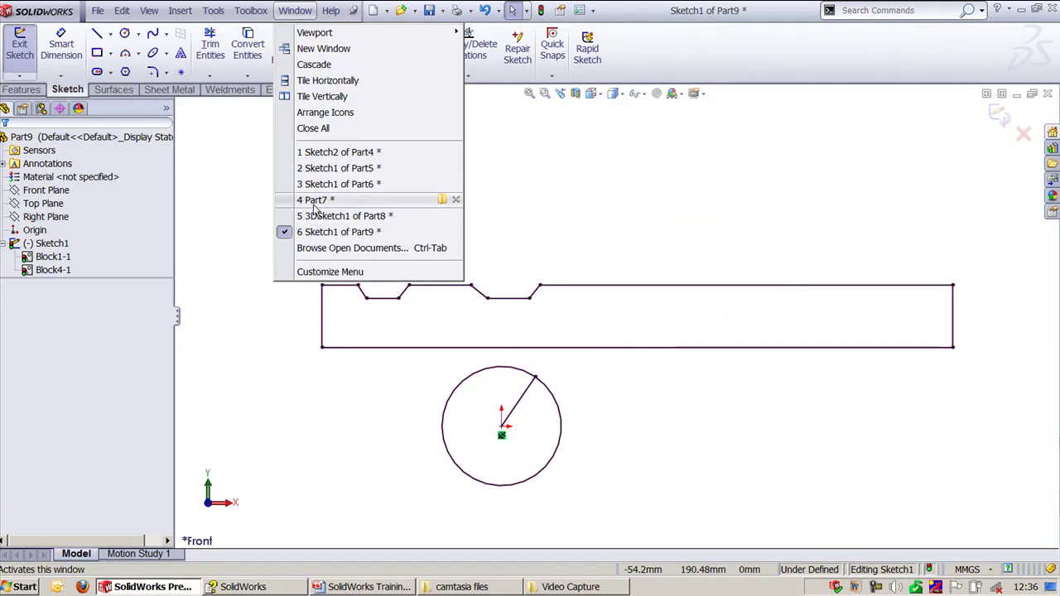
pyautogui.click(314, 201)
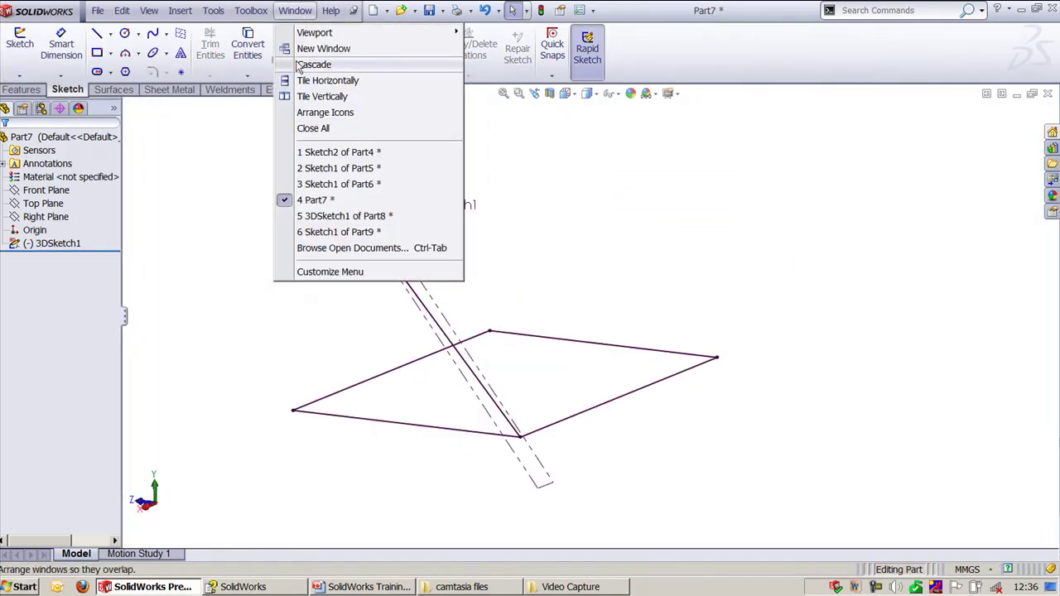
pyautogui.click(318, 232)
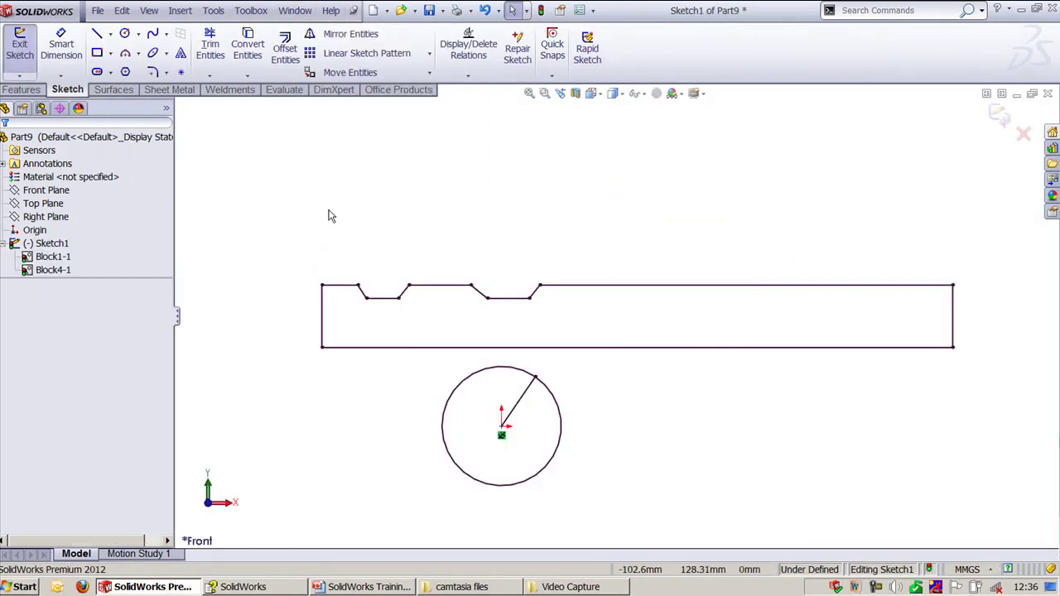
pyautogui.hotkey('ctrl', 'Tab')
pyautogui.hotkey('ctrl', 'Tab')
pyautogui.hotkey('ctrl', 'Tab')
pyautogui.hotkey('ctrl', 'Tab')
pyautogui.hotkey('ctrl', 'Tab')
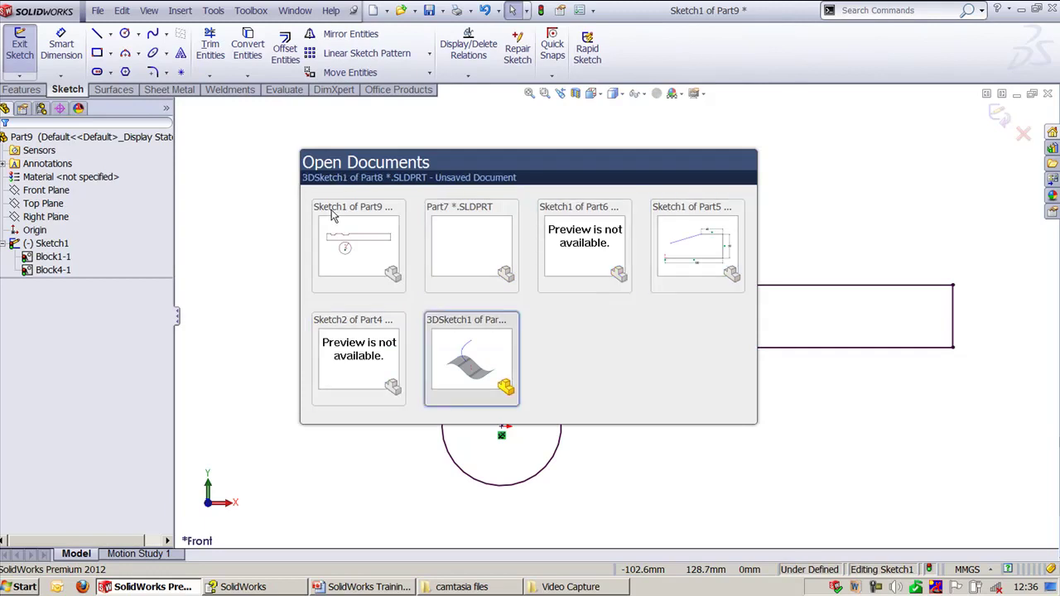
# Reshape the spline by dragging its lower endpoint up-left
pyautogui.scroll(2, 455, 240)
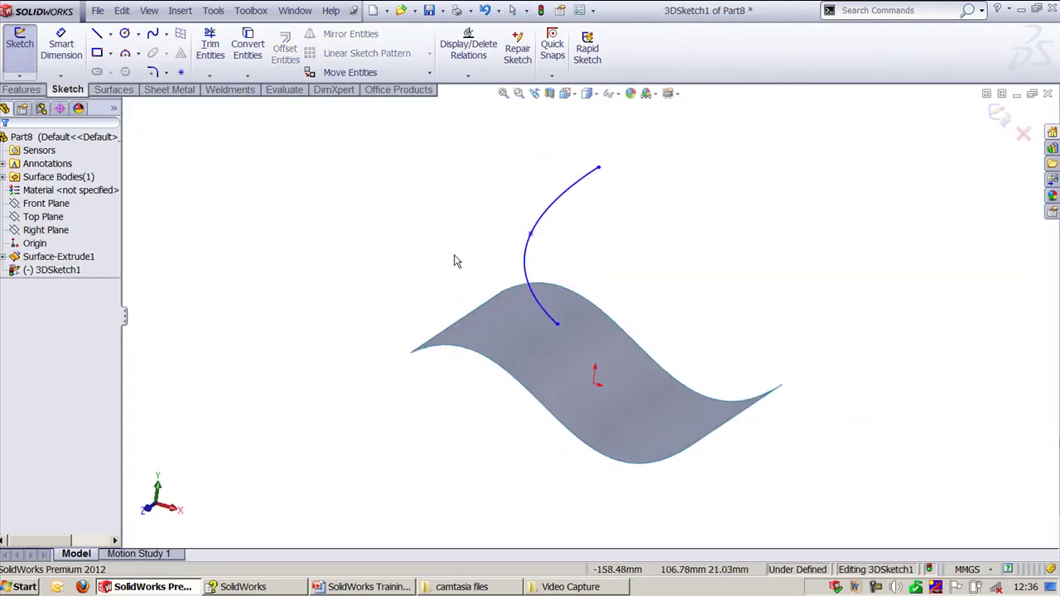
pyautogui.moveTo(515, 335)
pyautogui.mouseDown()
pyautogui.moveTo(409, 287)
pyautogui.moveTo(553, 356)
pyautogui.moveTo(524, 344)
pyautogui.mouseUp()
pyautogui.click(640, 222)
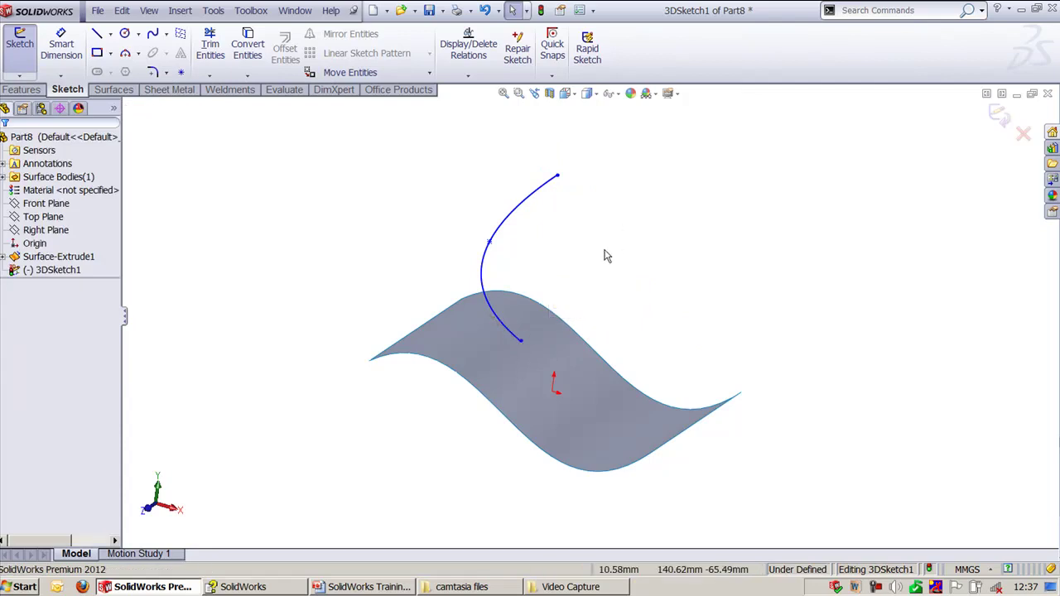
pyautogui.scroll(-1, 603, 256)
# Attach the spline's lower endpoint to the wavy surface with On Surface and slide it along
pyautogui.click(509, 346)
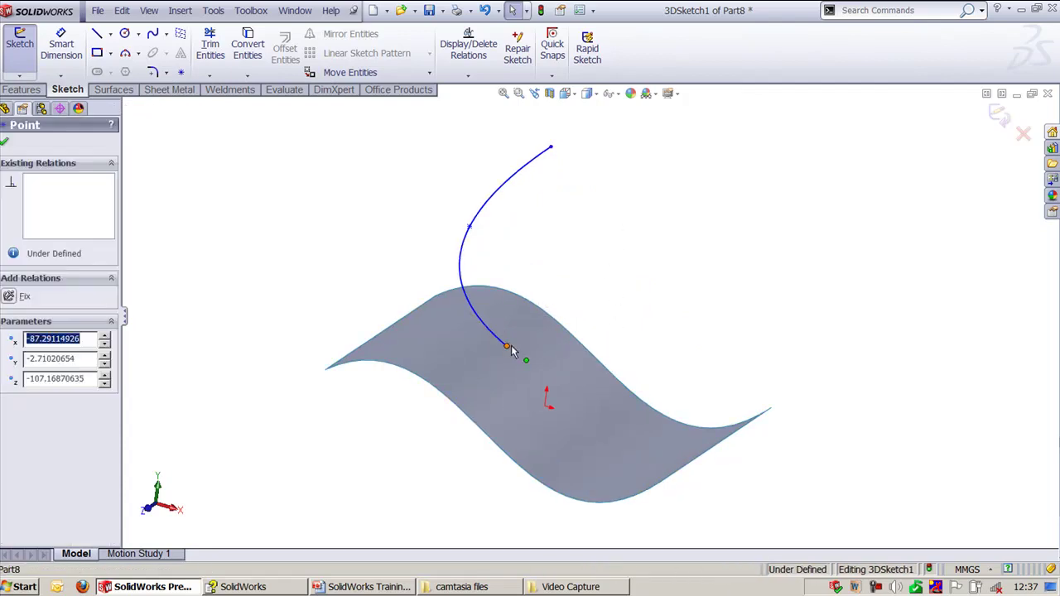
pyautogui.keyDown('ctrl'); pyautogui.click(533, 360); pyautogui.keyUp('ctrl')
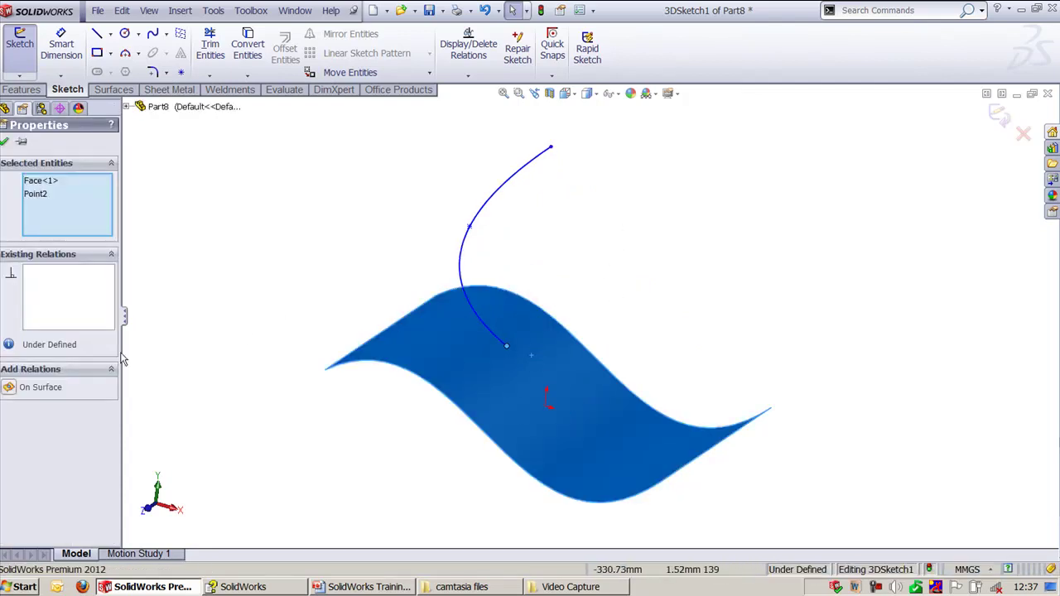
pyautogui.click(21, 389)
pyautogui.click(304, 227)
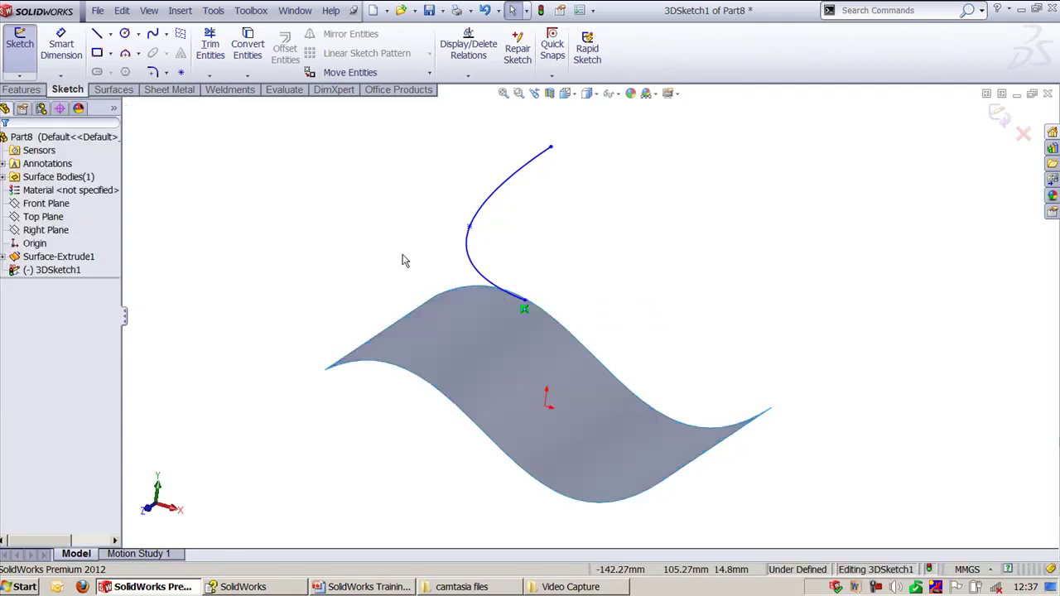
pyautogui.moveTo(403, 260); pyautogui.dragTo(637, 347, button='middle')
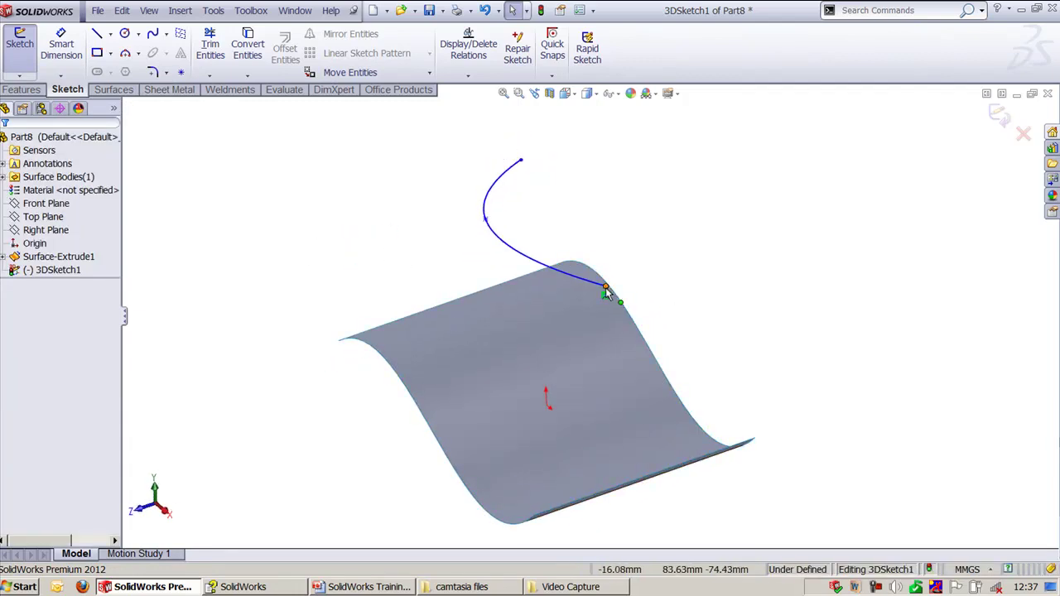
pyautogui.moveTo(609, 297); pyautogui.dragTo(487, 337)
pyautogui.press('Escape')
pyautogui.press('Escape')
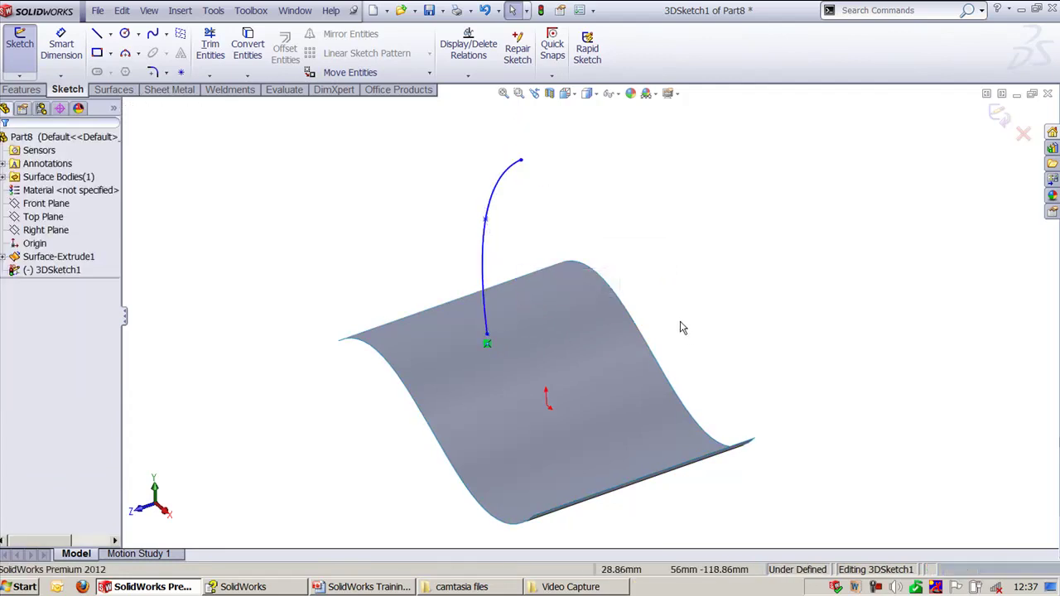
# Exit 3DSketch1 and orbit to view the S-shaped surface and spline
pyautogui.moveTo(692, 335); pyautogui.dragTo(734, 306, button='middle')
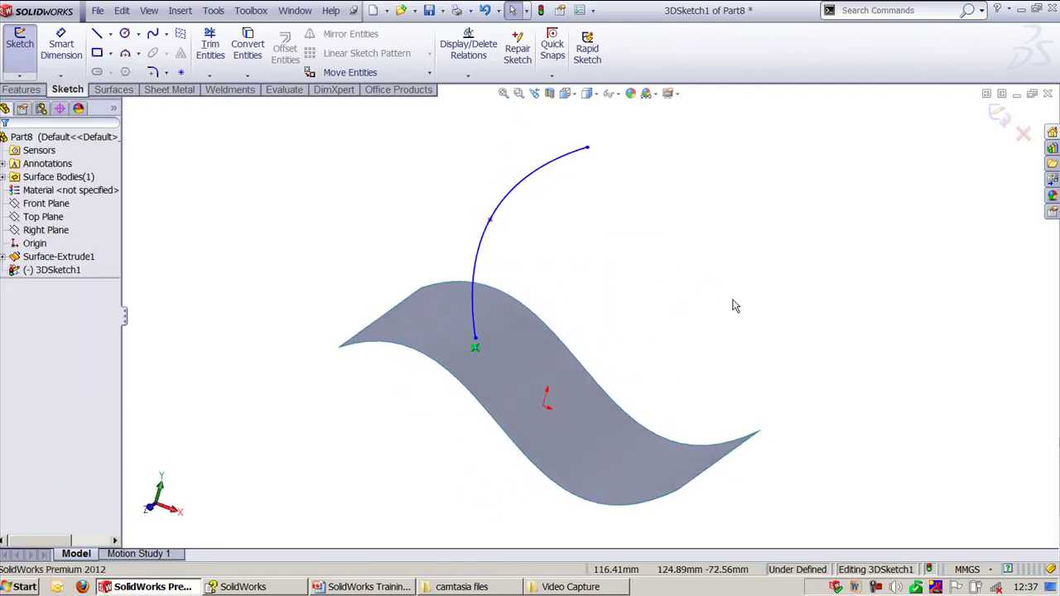
pyautogui.click(997, 116)
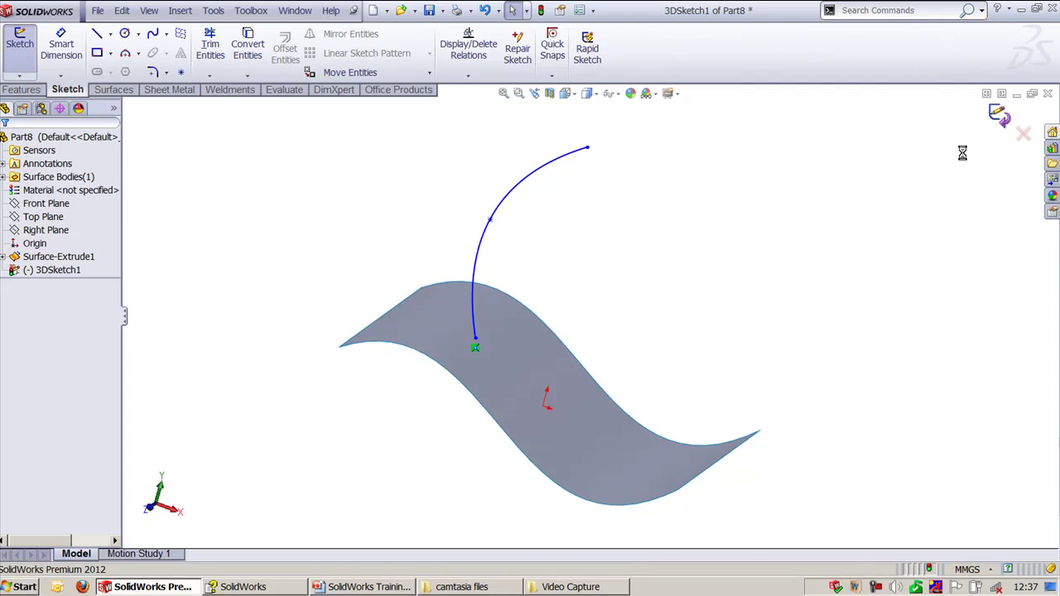
pyautogui.moveTo(685, 290); pyautogui.dragTo(637, 315, button='middle')
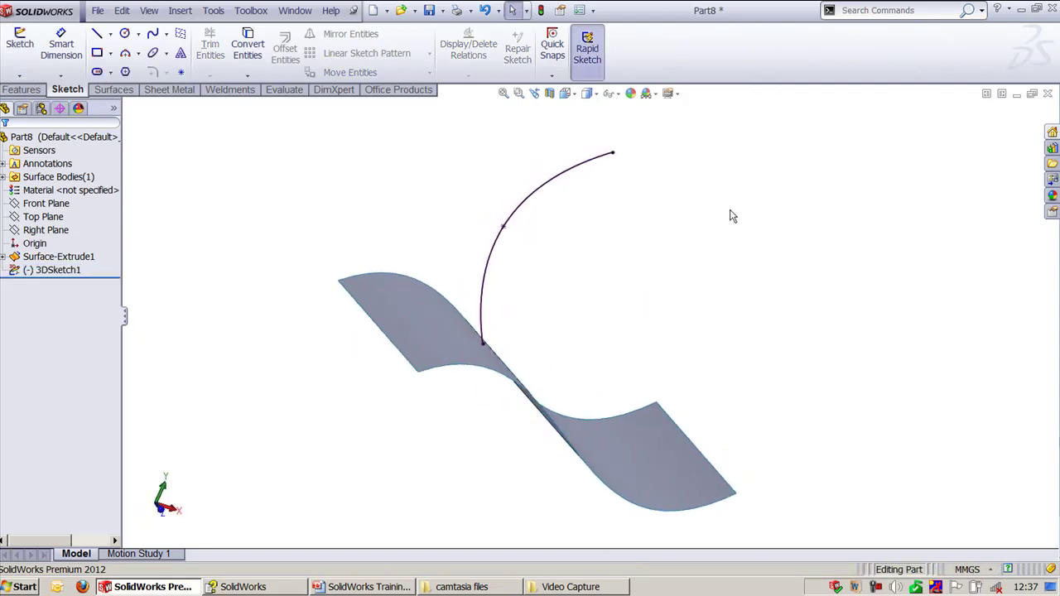
# Start Sketch3 on the Front Plane and draw a three-point spline leftward from the surface edge
pyautogui.click(45, 203)
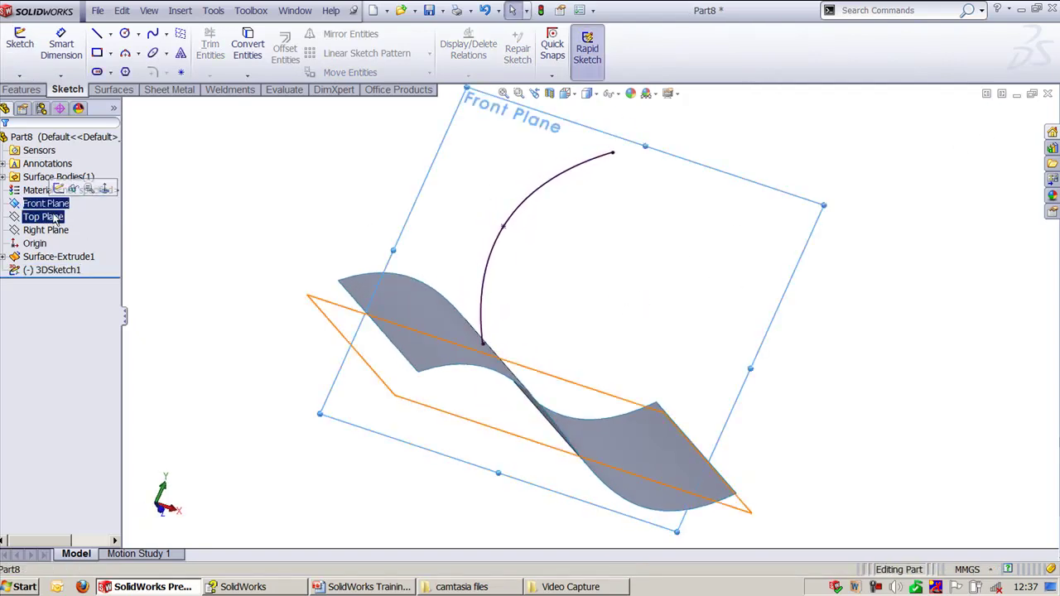
pyautogui.click(58, 188)
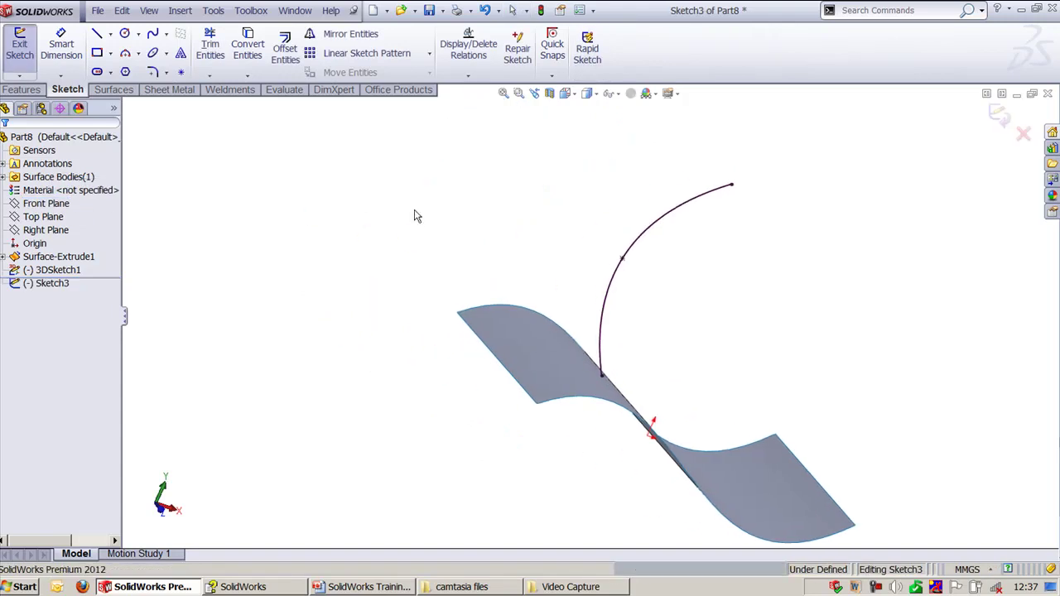
pyautogui.click(153, 34)
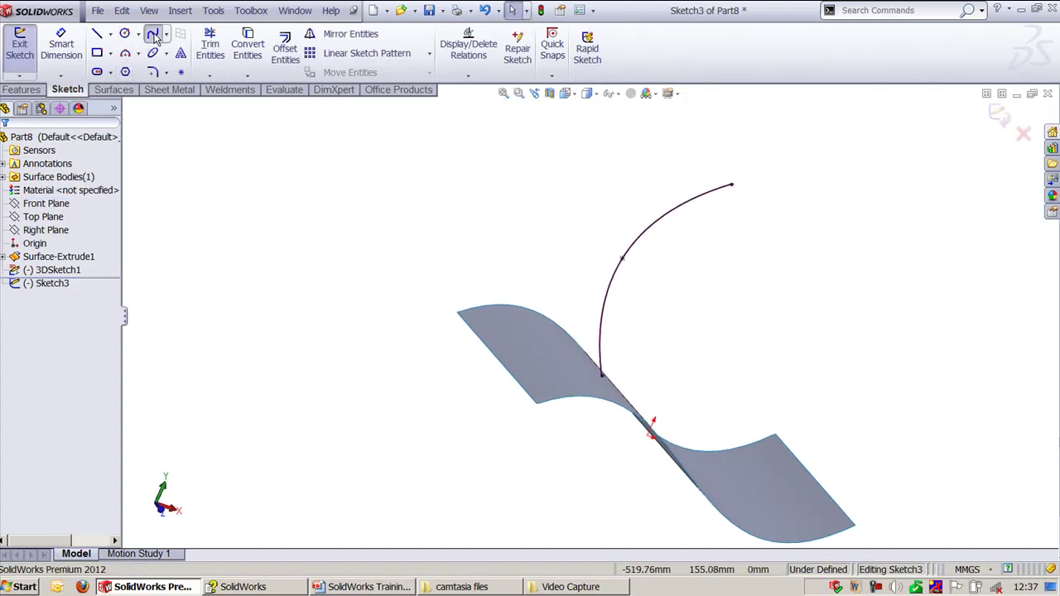
pyautogui.click(494, 354)
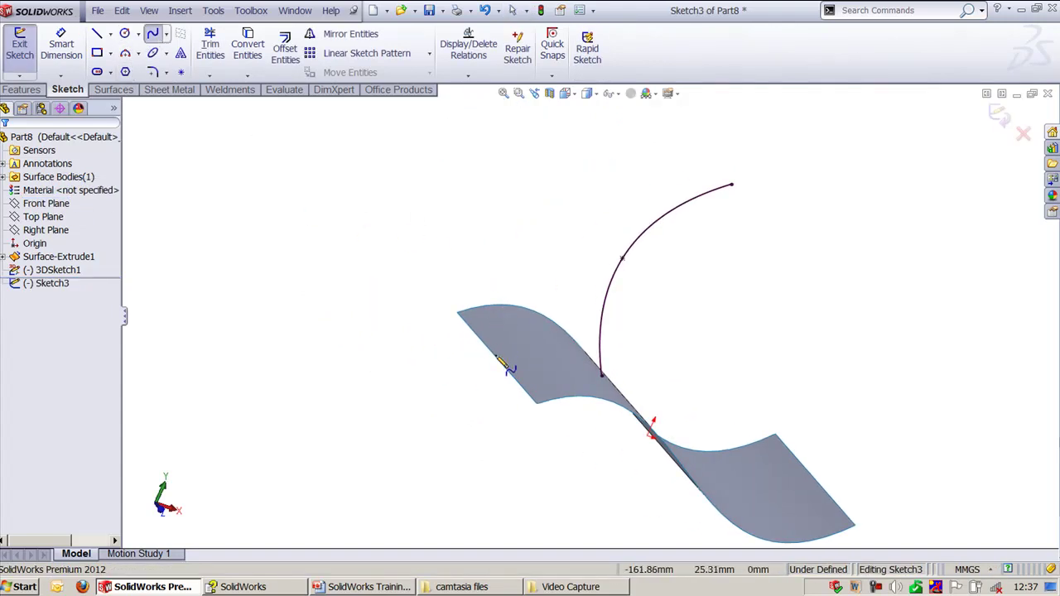
pyautogui.click(344, 321)
pyautogui.click(217, 373)
pyautogui.press('Escape')
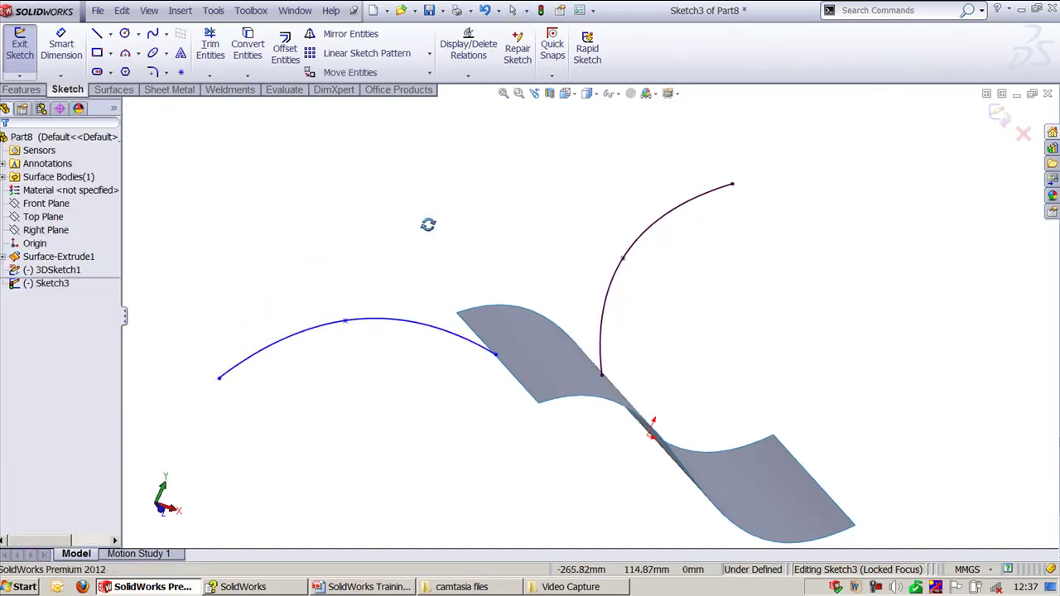
pyautogui.moveTo(426, 224); pyautogui.dragTo(466, 342, button='middle')
# Make the spline tangent to the surface's edge
pyautogui.click(496, 395)
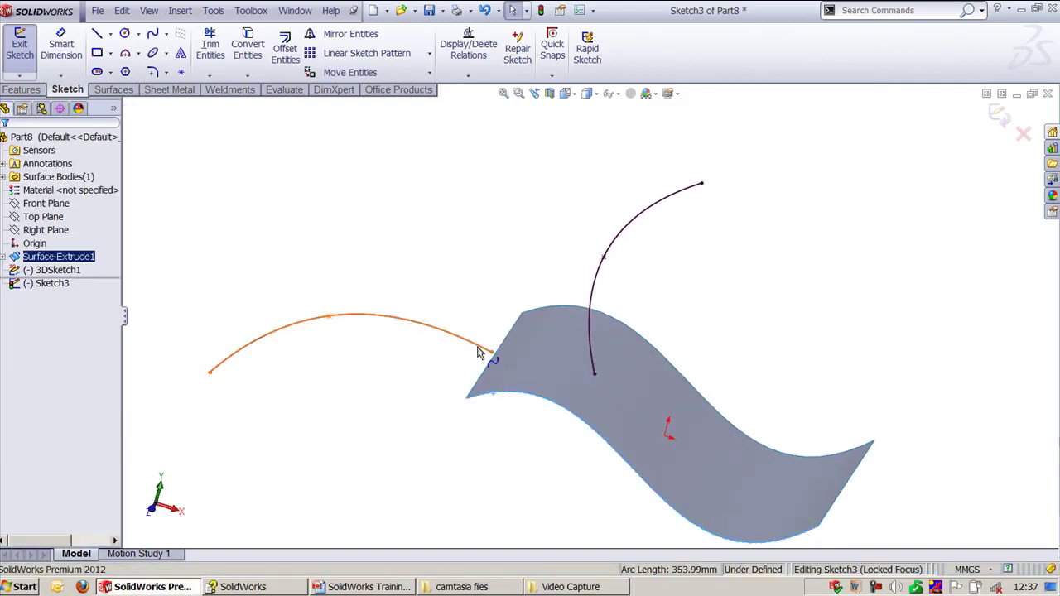
pyautogui.keyDown('ctrl'); pyautogui.click(478, 353); pyautogui.keyUp('ctrl')
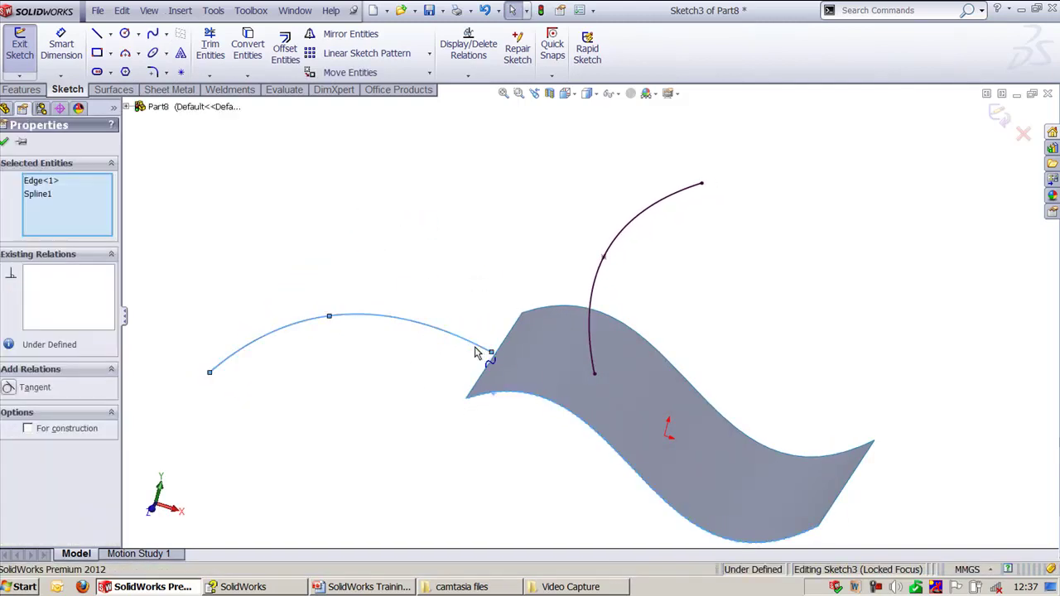
pyautogui.click(15, 389)
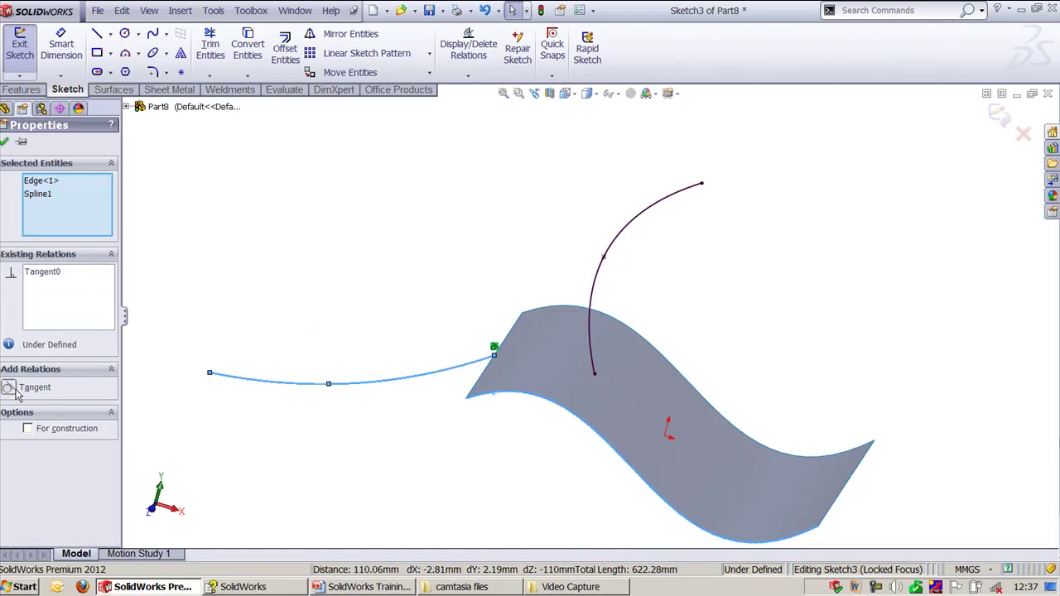
pyautogui.click(338, 230)
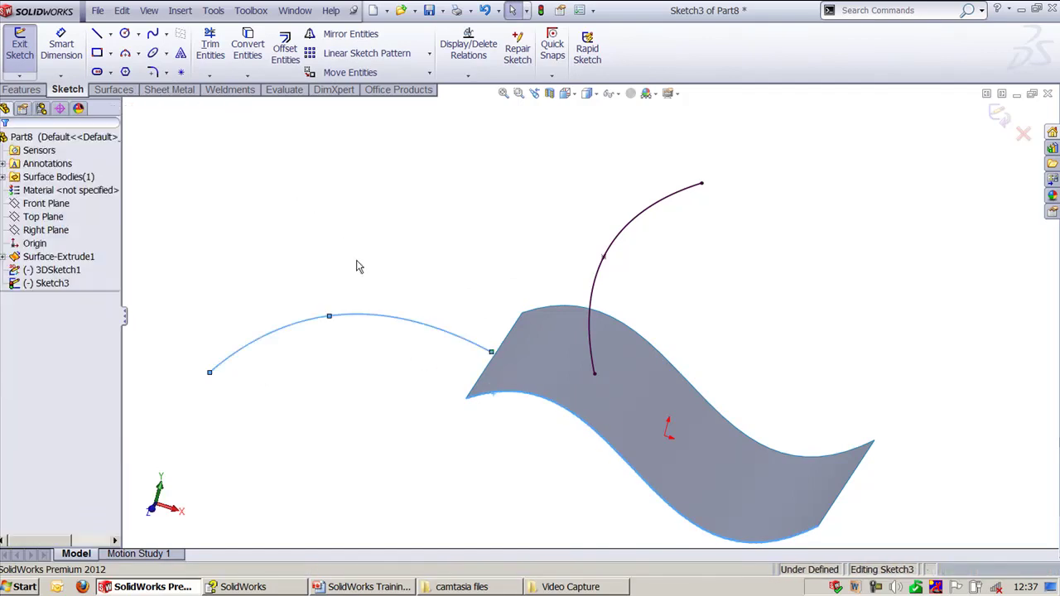
# Reselect the surface, spline and edge to inspect the tangent relation
pyautogui.click(551, 377)
pyautogui.click(452, 335)
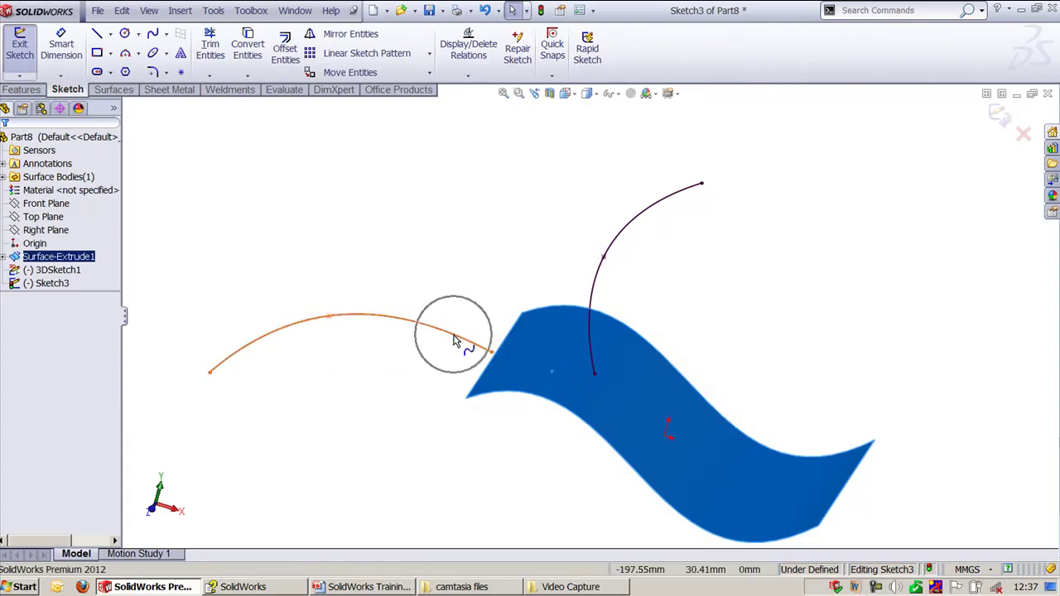
pyautogui.click(194, 237)
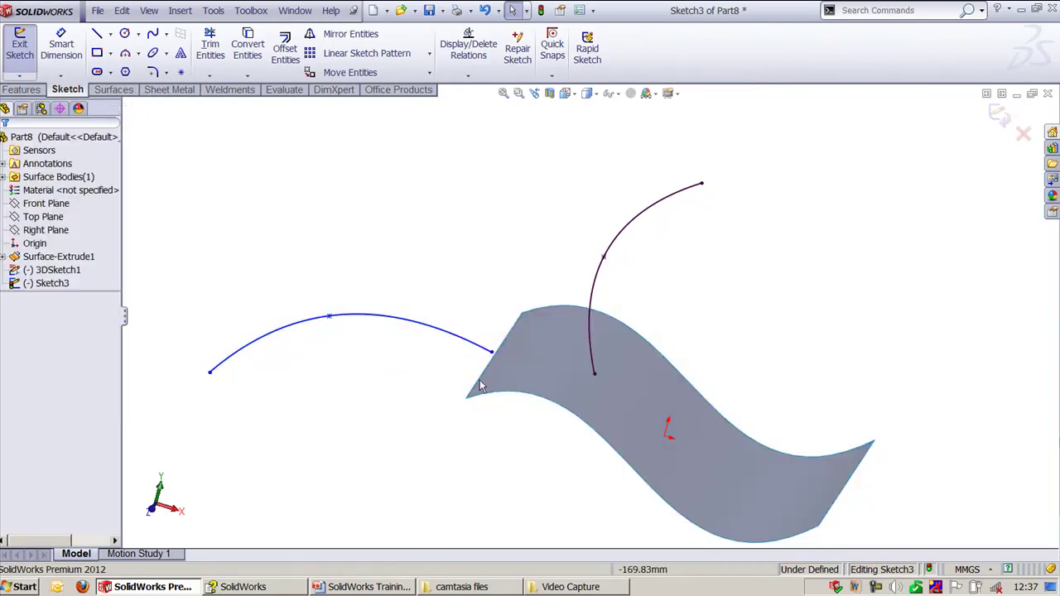
pyautogui.click(488, 353)
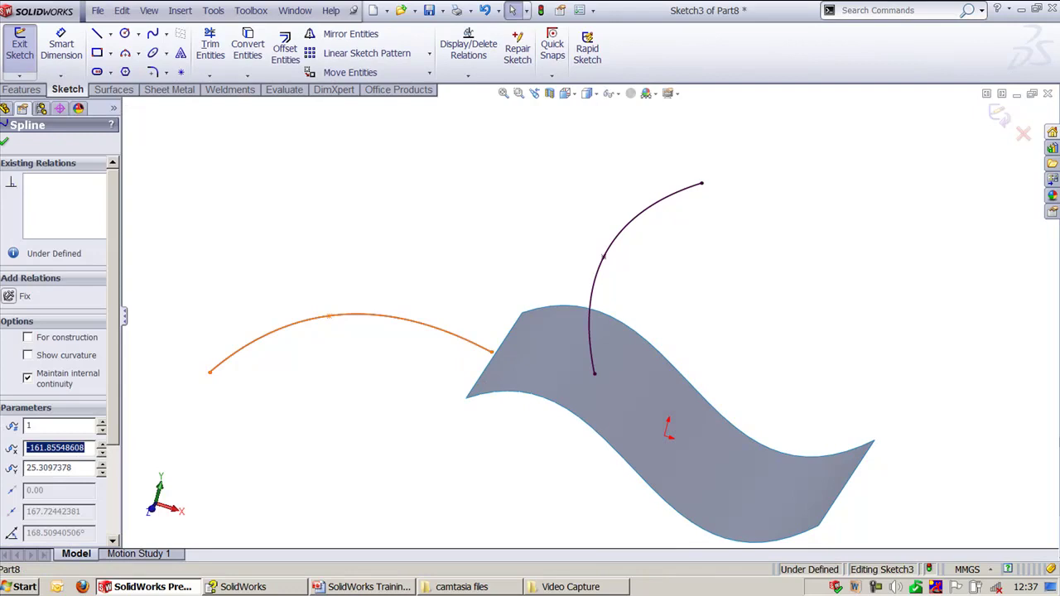
pyautogui.keyDown('ctrl'); pyautogui.click(507, 396); pyautogui.keyUp('ctrl')
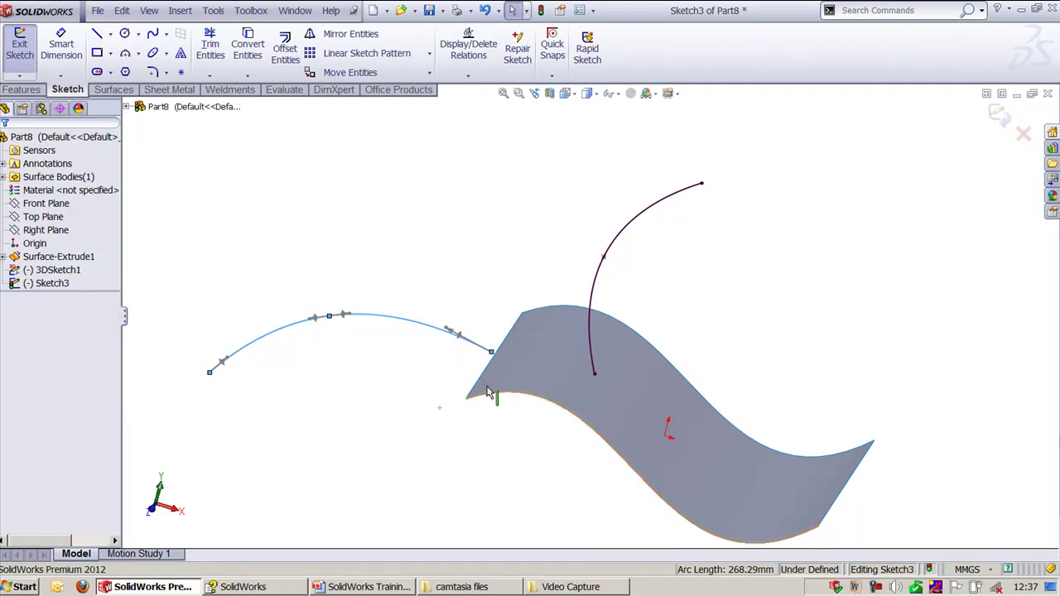
pyautogui.click(331, 230)
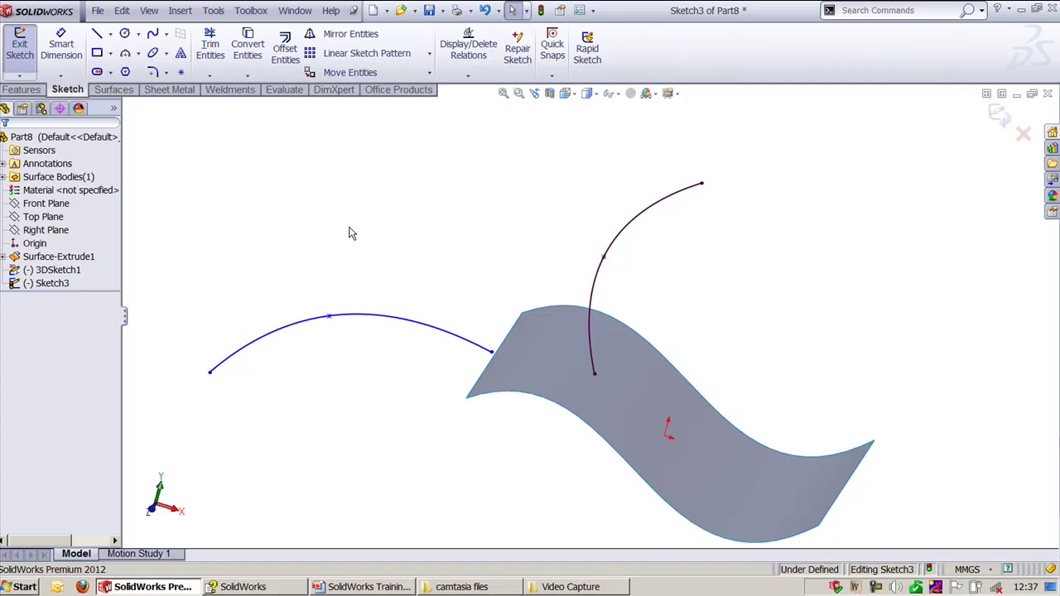
# Bring Sketch1 of Part9 to the front and zoom to fit its bar and circle blocks
pyautogui.click(295, 10)
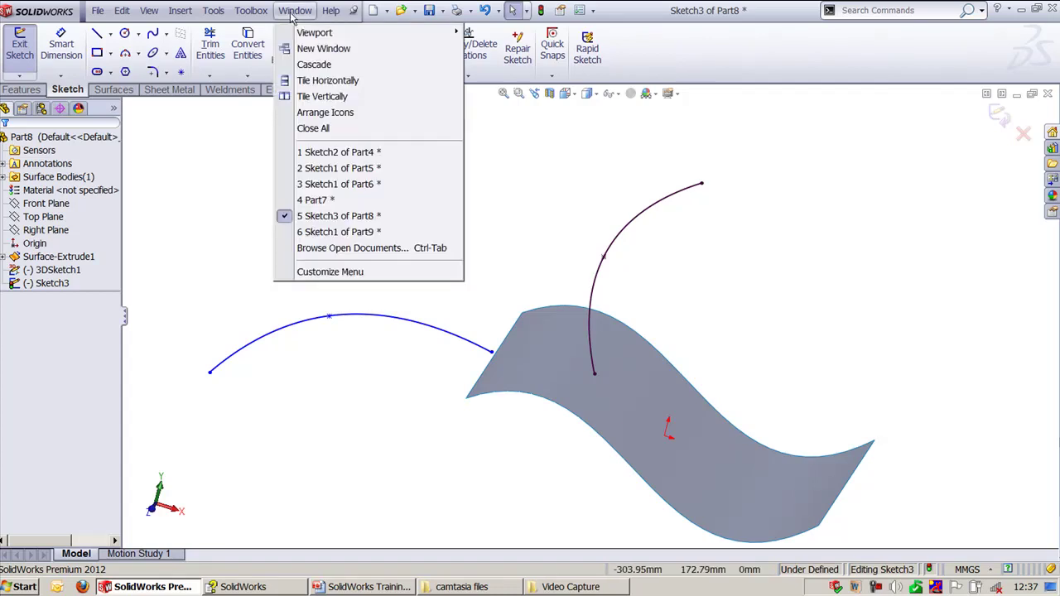
pyautogui.click(346, 234)
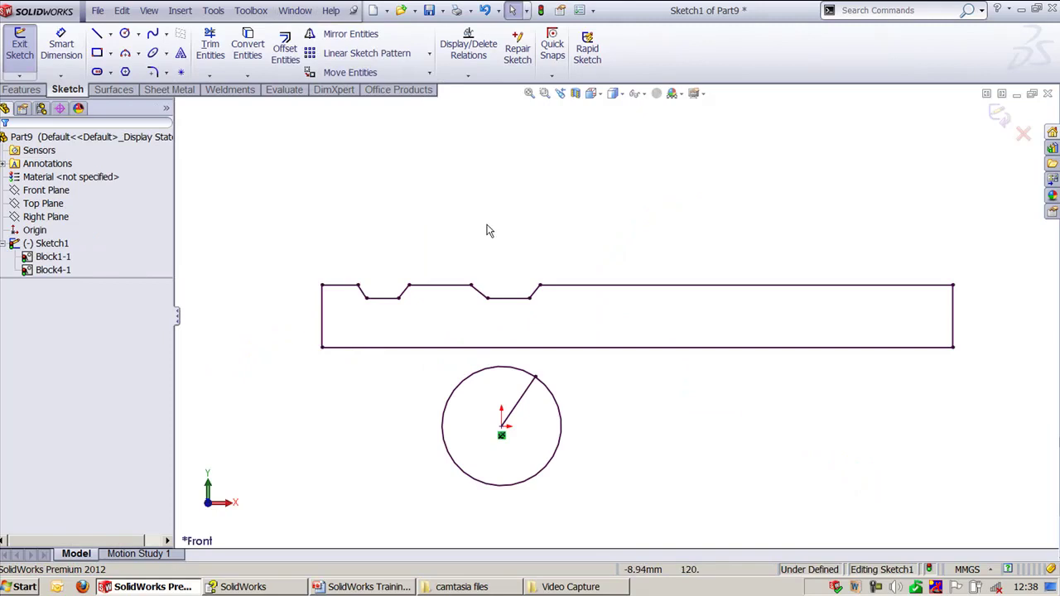
pyautogui.press('f')
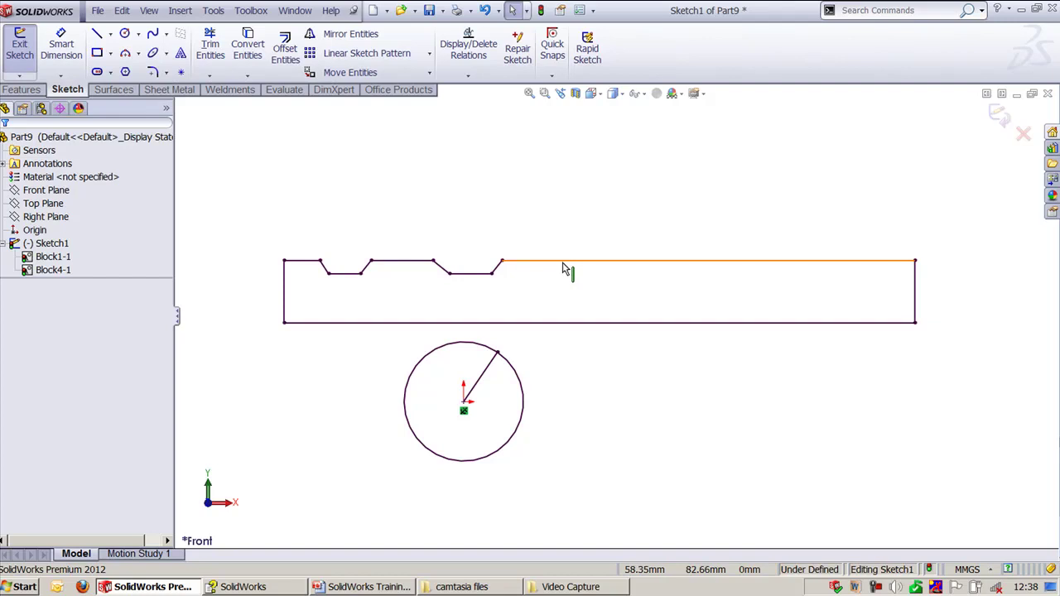
# Add a Traction relation between the circle block and the bar's bottom line
pyautogui.click(562, 261)
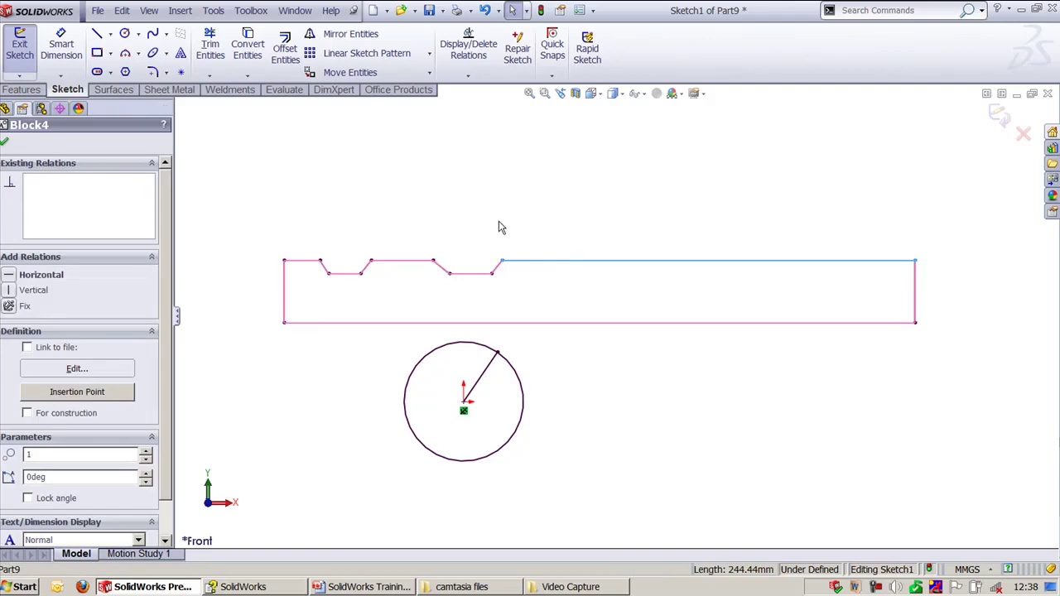
pyautogui.click(496, 194)
pyautogui.click(487, 349)
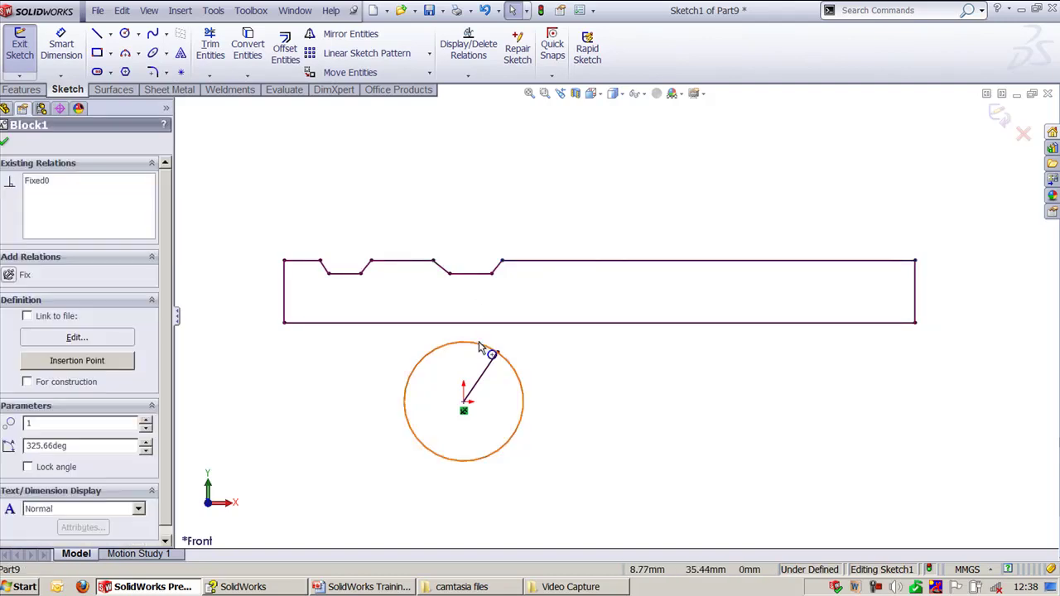
pyautogui.click(607, 415)
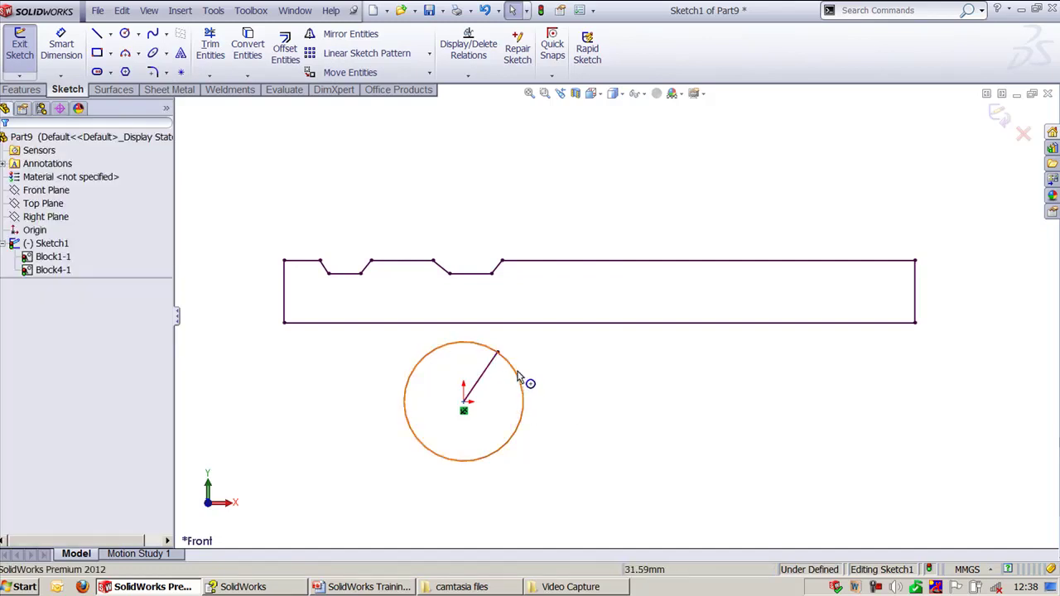
pyautogui.click(472, 349)
pyautogui.keyDown('ctrl'); pyautogui.click(452, 324); pyautogui.keyUp('ctrl')
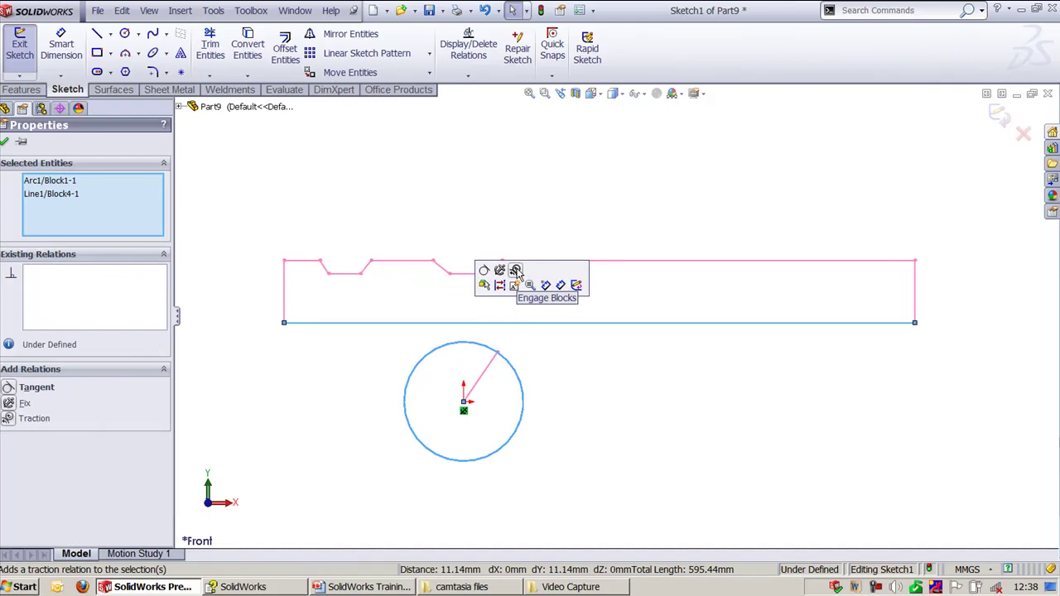
pyautogui.click(8, 419)
pyautogui.click(392, 210)
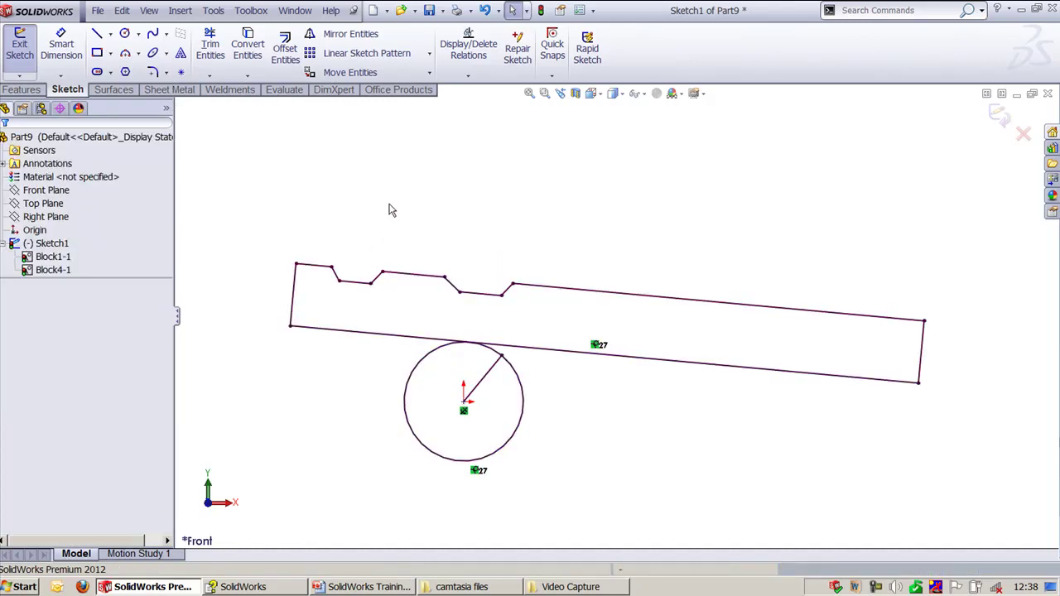
# Make the bar's bottom line horizontal, then drag the circle's radius to shift the bar
pyautogui.click(663, 364)
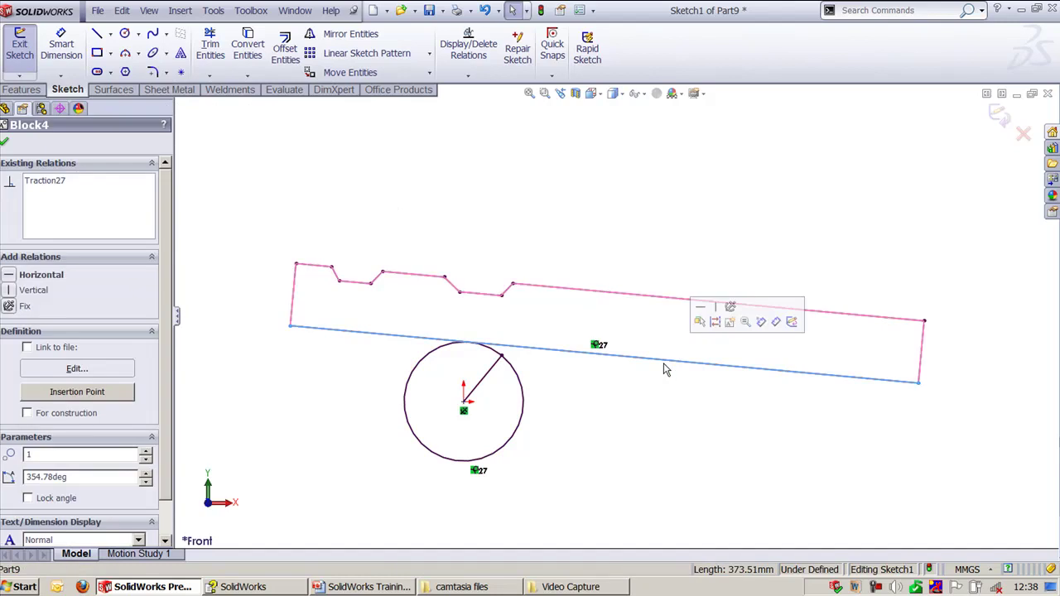
pyautogui.click(701, 307)
pyautogui.click(643, 218)
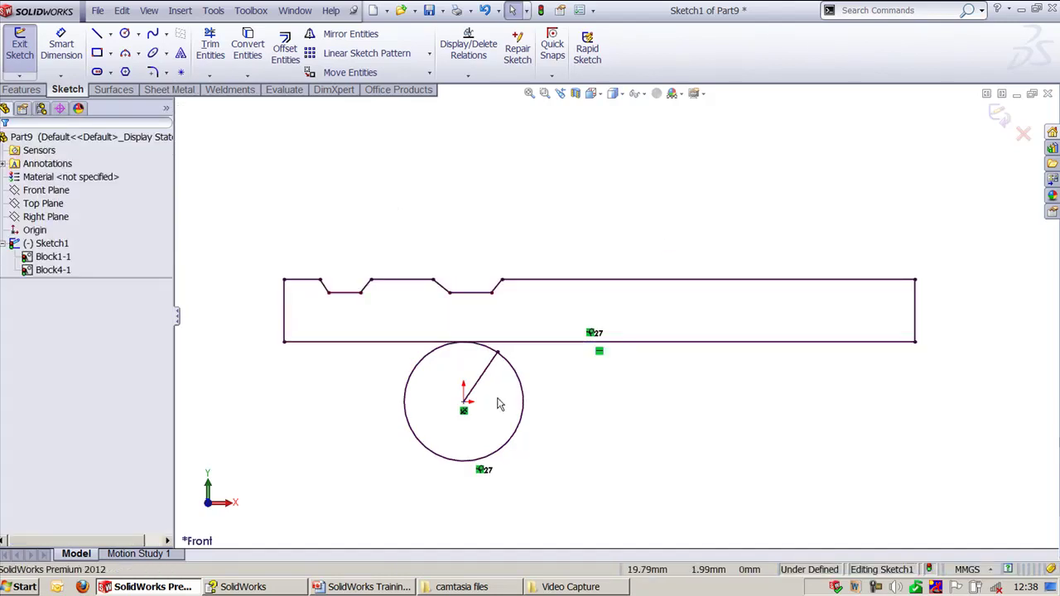
pyautogui.moveTo(502, 356); pyautogui.dragTo(747, 528)
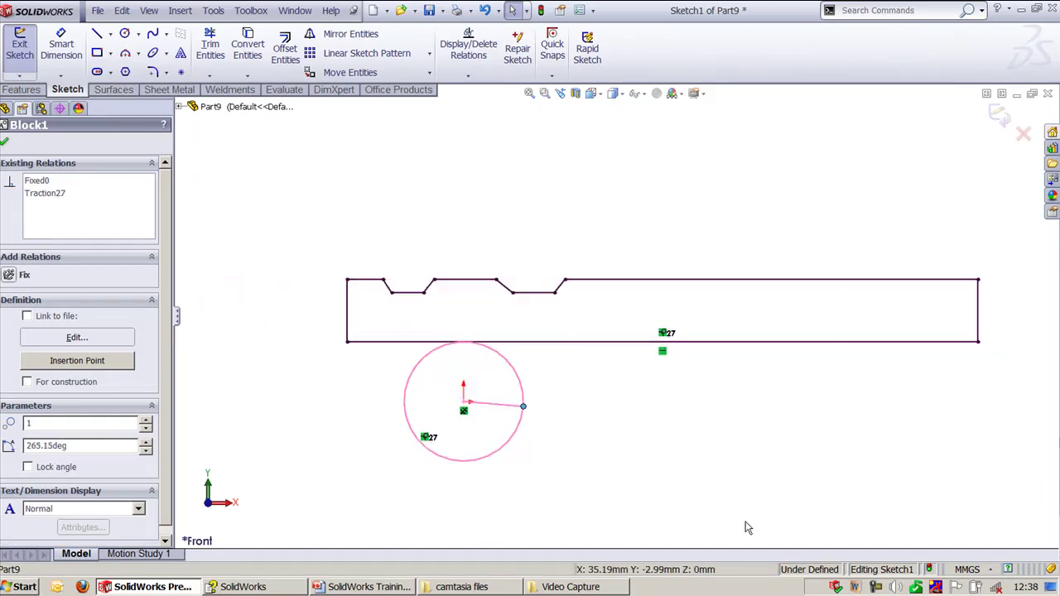